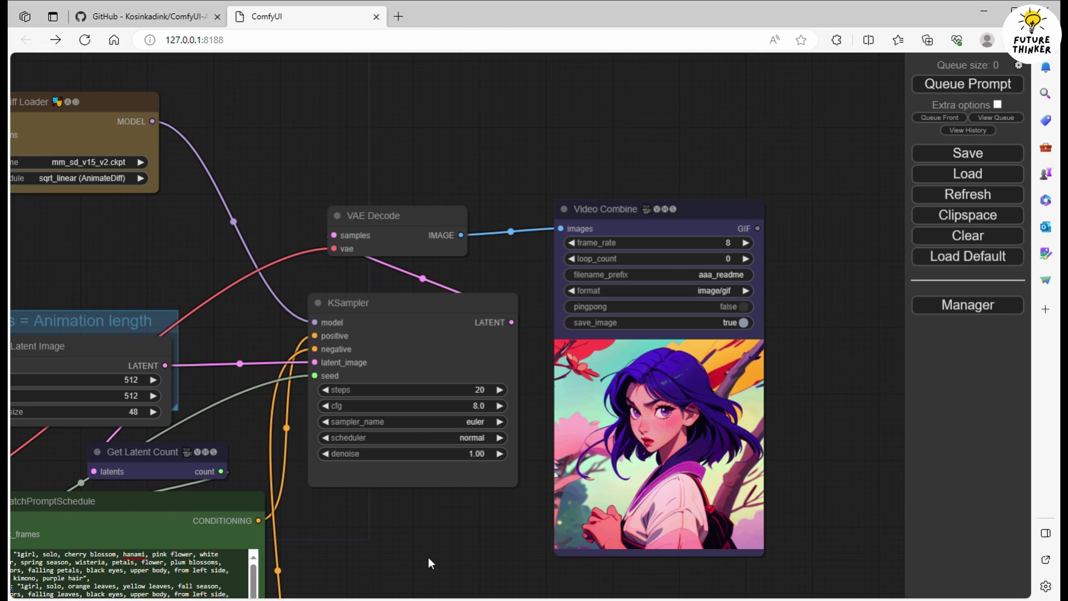
# Step: Open the rendered aaa_readme_00002_.gif full-size at 512×512 in its own browser tab
pyautogui.moveTo(426, 555); pyautogui.dragTo(386, 505)
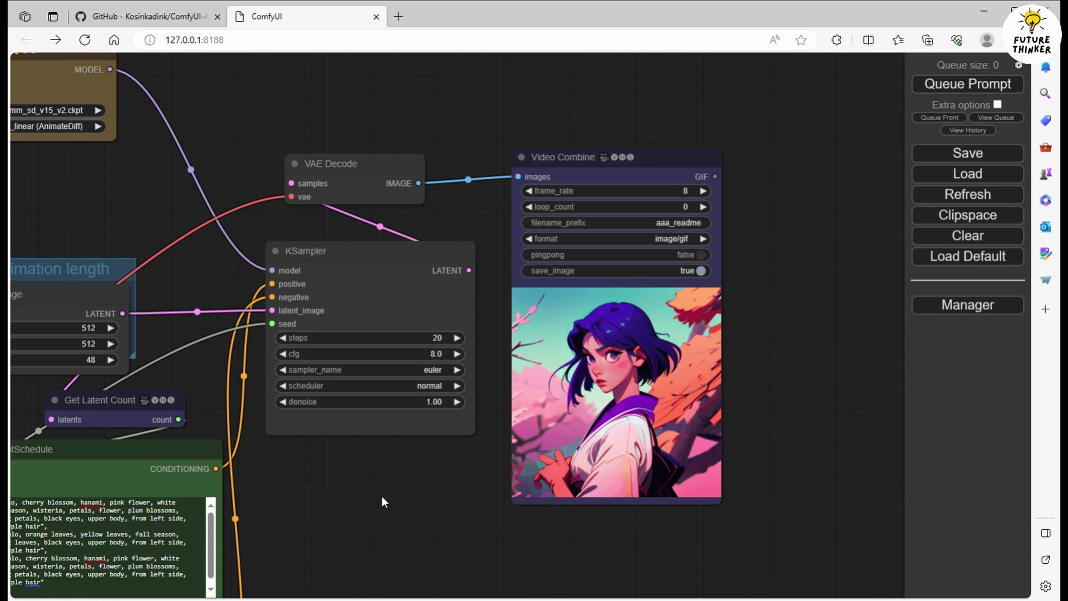
pyautogui.moveTo(385, 502); pyautogui.dragTo(596, 415)
pyautogui.scroll(-1, 800, 436)
pyautogui.scroll(-3, 570, 355)
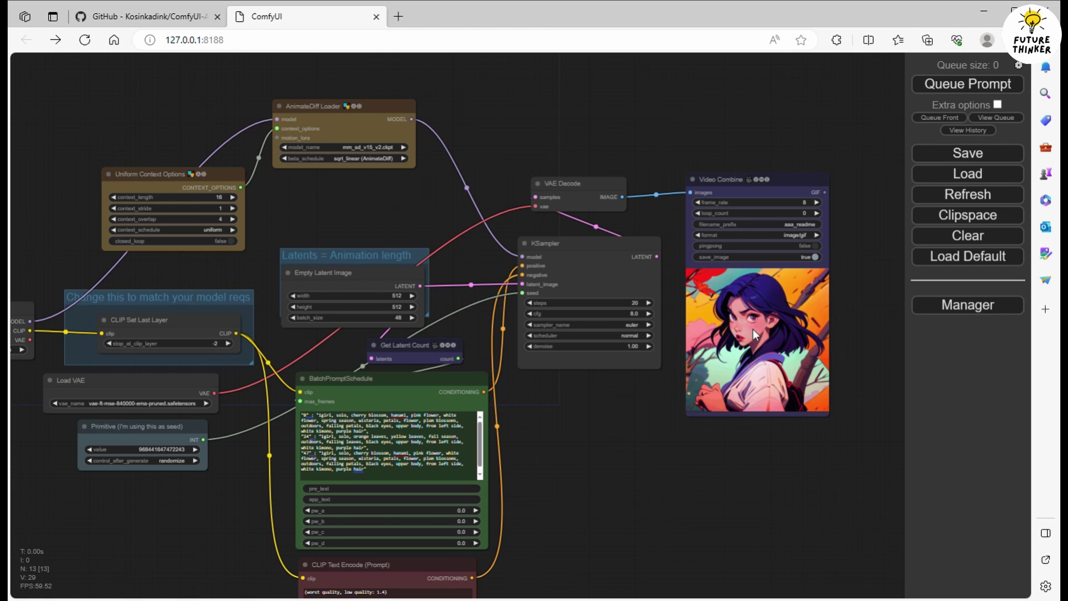
pyautogui.middleClick(824, 329)
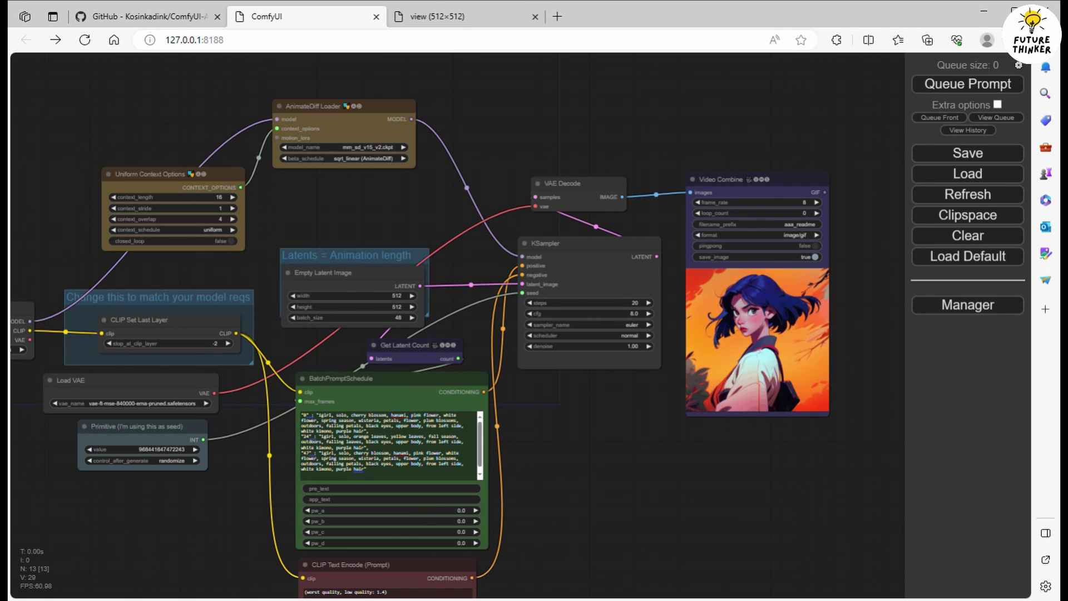
pyautogui.click(436, 11)
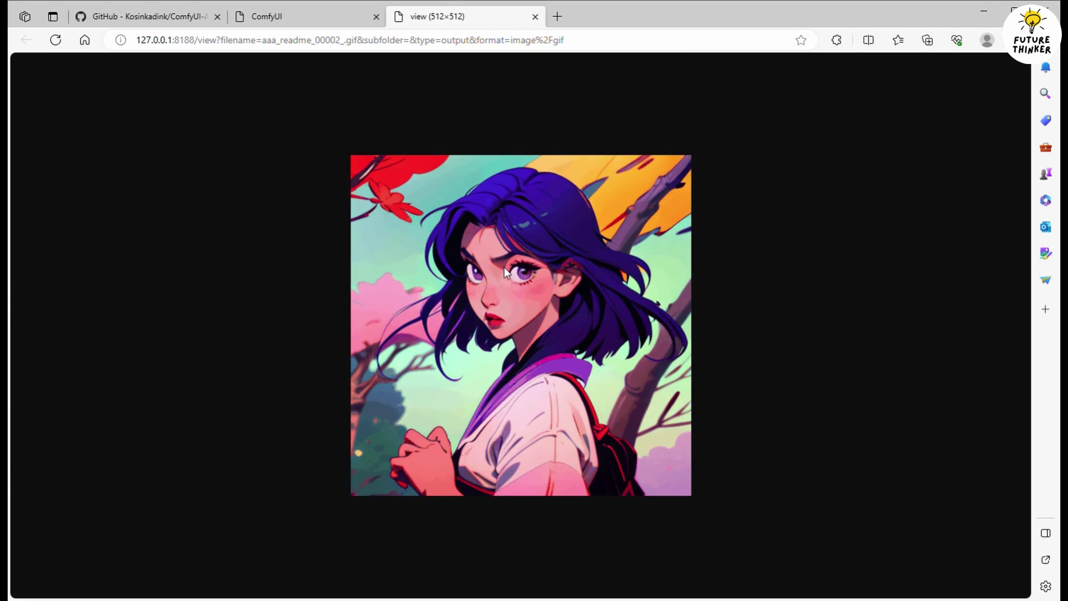
# Step: Back in ComfyUI, filter Manager's custom node list to installed and highlight AnimateDiff (Kosinkadink version)
pyautogui.click(535, 16)
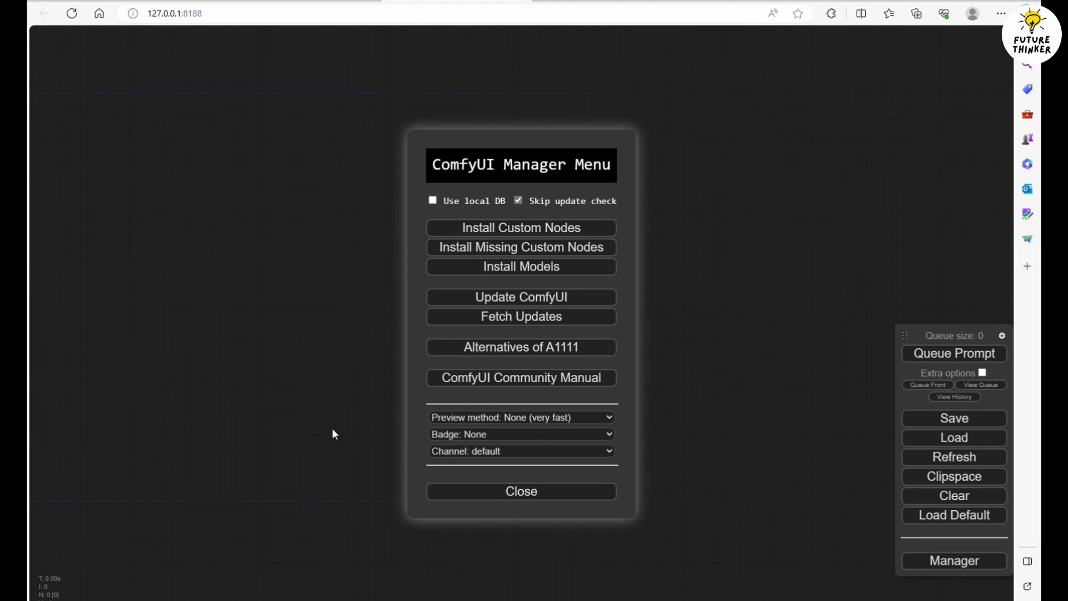
pyautogui.click(563, 497)
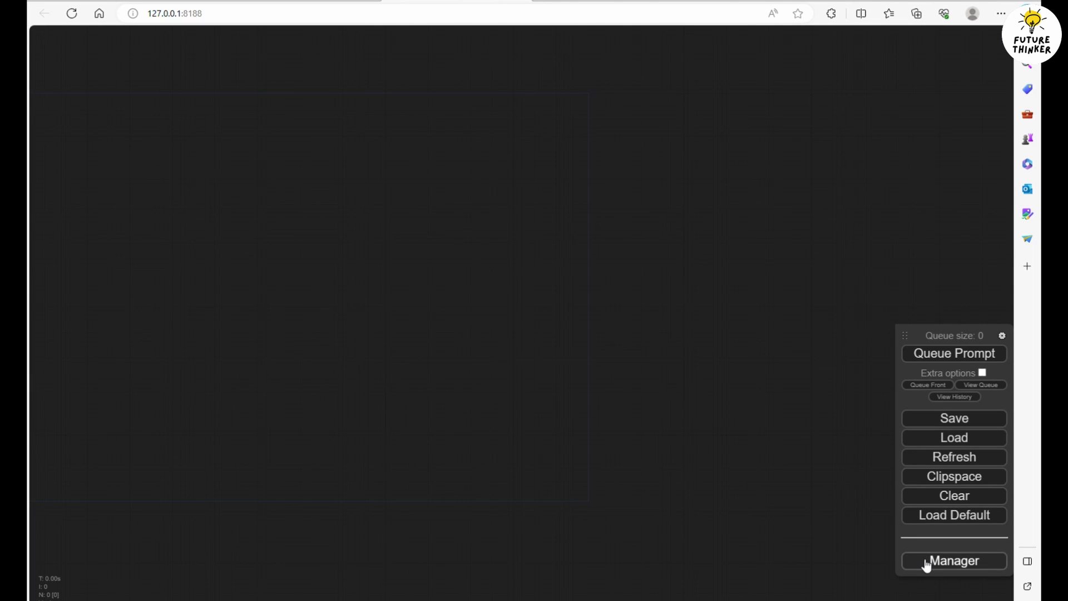
pyautogui.click(926, 561)
pyautogui.click(517, 230)
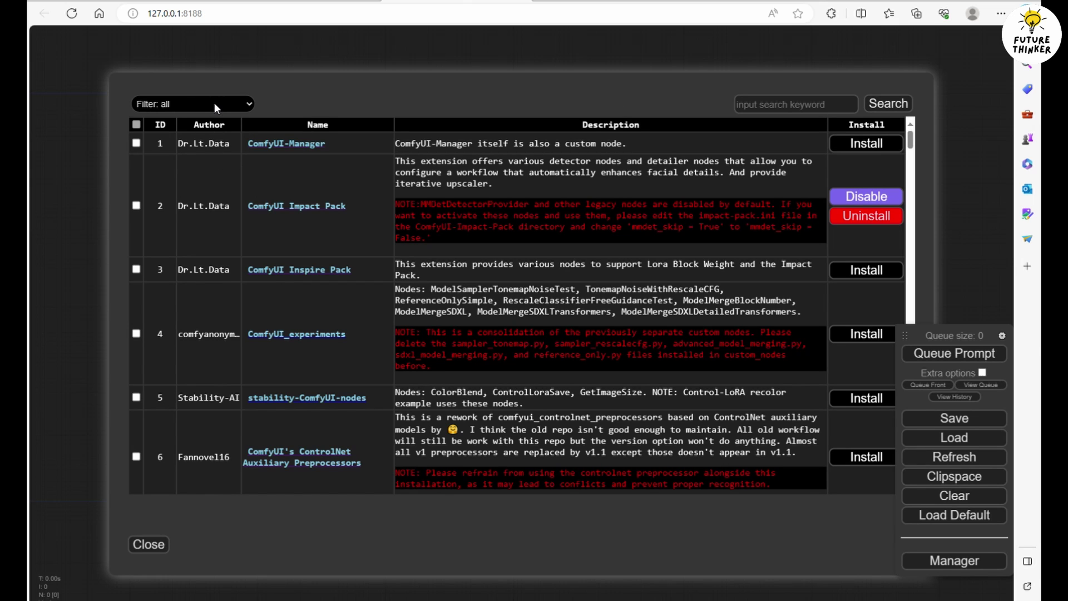
pyautogui.click(182, 157)
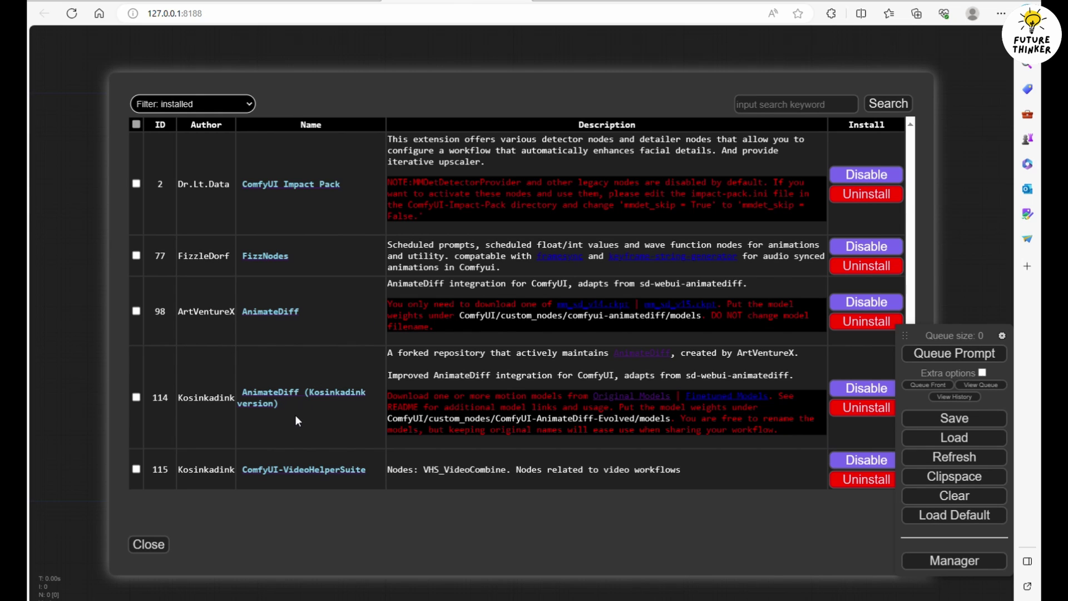
pyautogui.moveTo(295, 412); pyautogui.dragTo(187, 406)
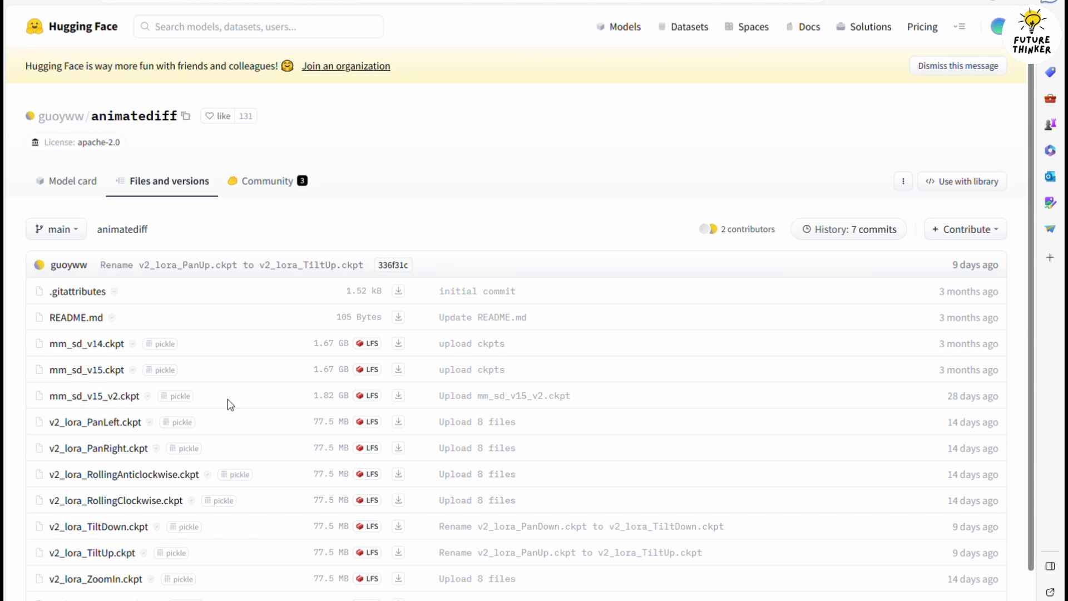
# Step: Highlight the 1.82 GB mm_sd_v15_v2.ckpt motion model in the animatediff file list
pyautogui.moveTo(46, 401); pyautogui.dragTo(402, 404)
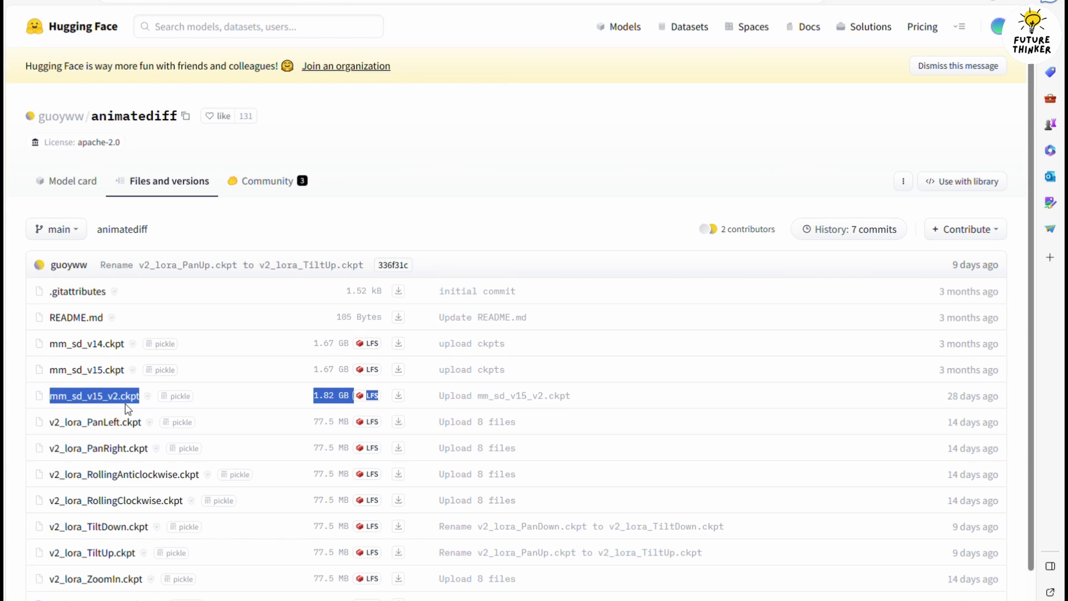
pyautogui.scroll(-1, 128, 410)
pyautogui.scroll(3, 133, 393)
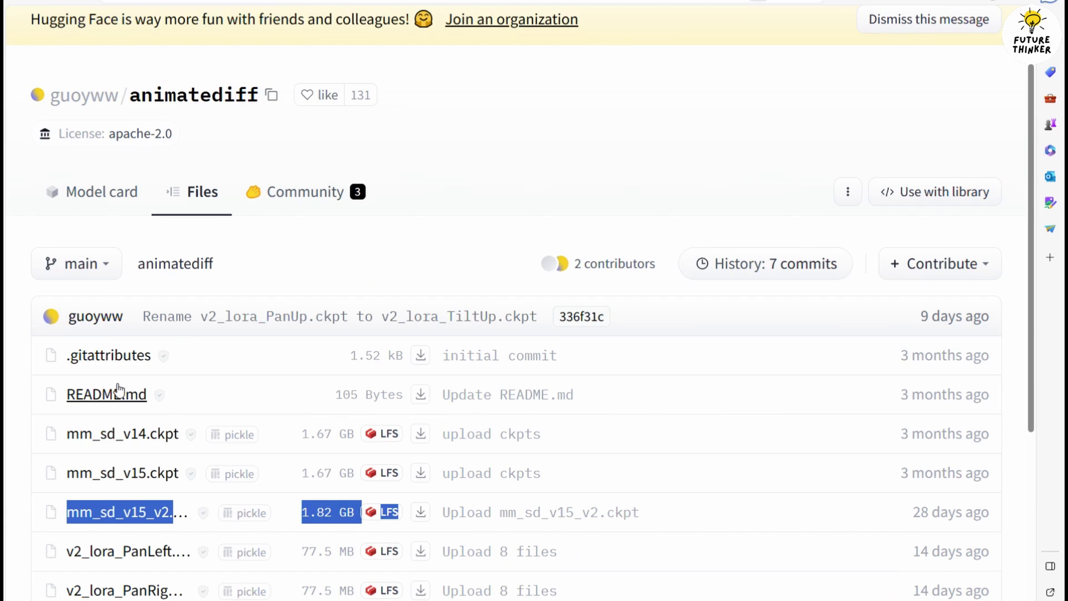
pyautogui.scroll(-1, 173, 448)
pyautogui.scroll(-2, 167, 418)
pyautogui.scroll(1, 143, 401)
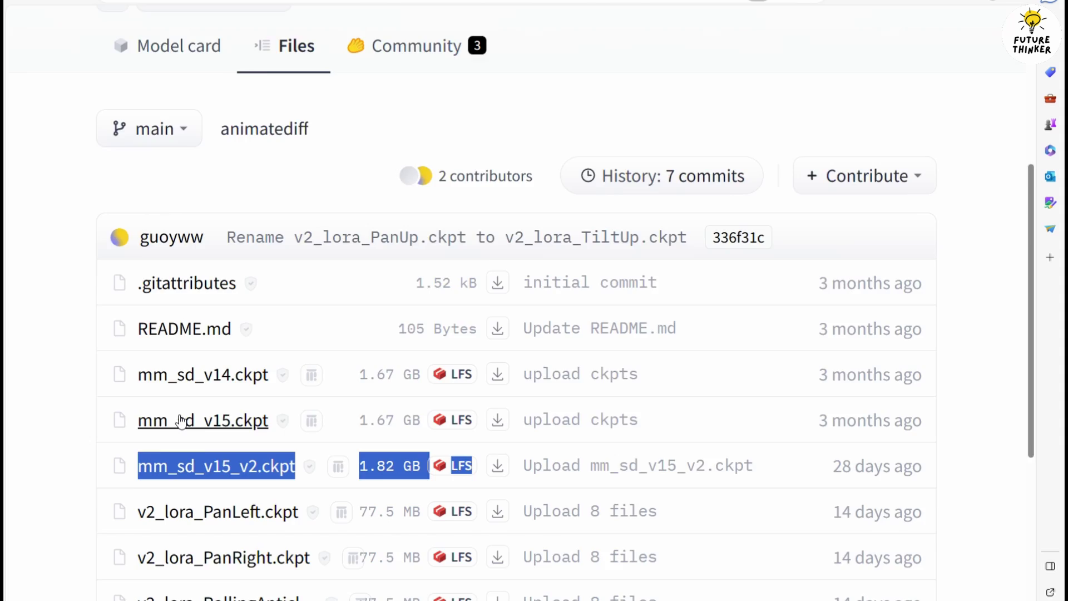
pyautogui.scroll(-3, 179, 390)
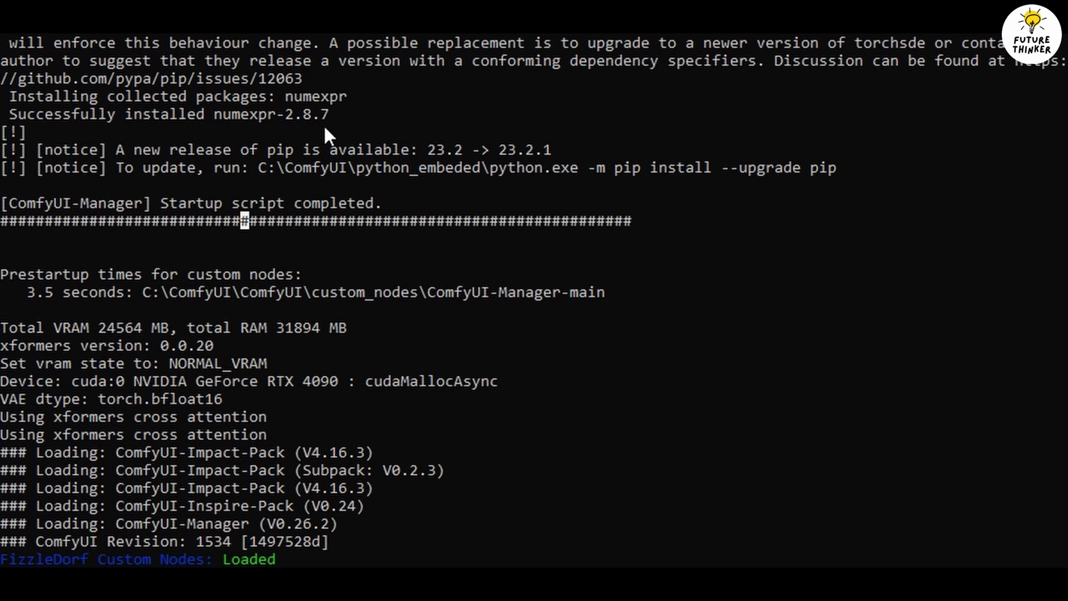
# Step: Focus the Command Prompt console to review the ComfyUI startup log
pyautogui.click(225, 133)
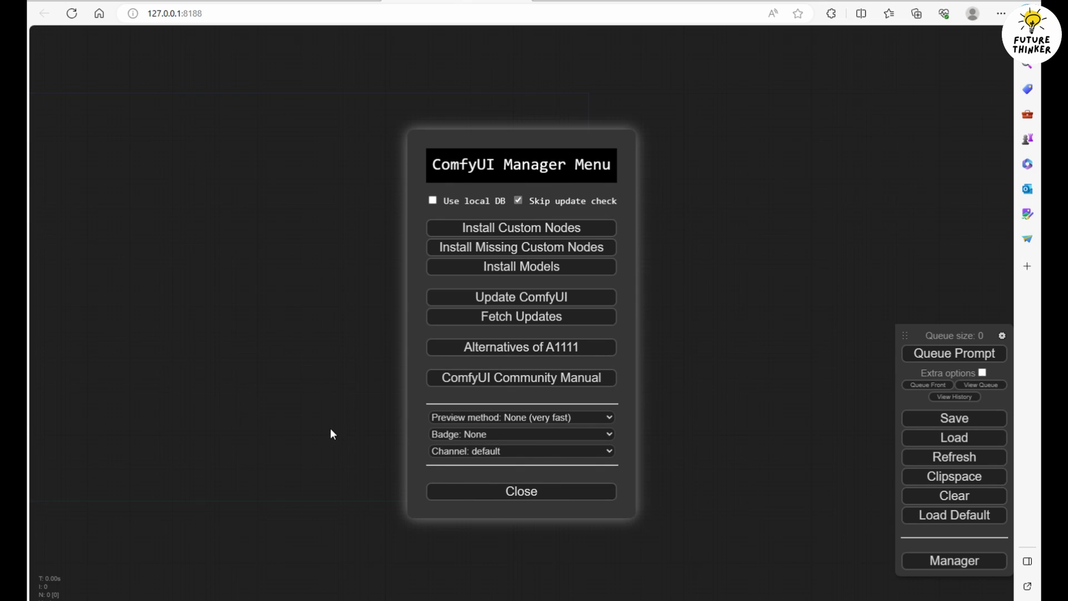
# Step: Reopen the custom node list filtered to installed and point out the AnimateDiff (Kosinkadink version) entry
pyautogui.click(562, 493)
pyautogui.click(913, 558)
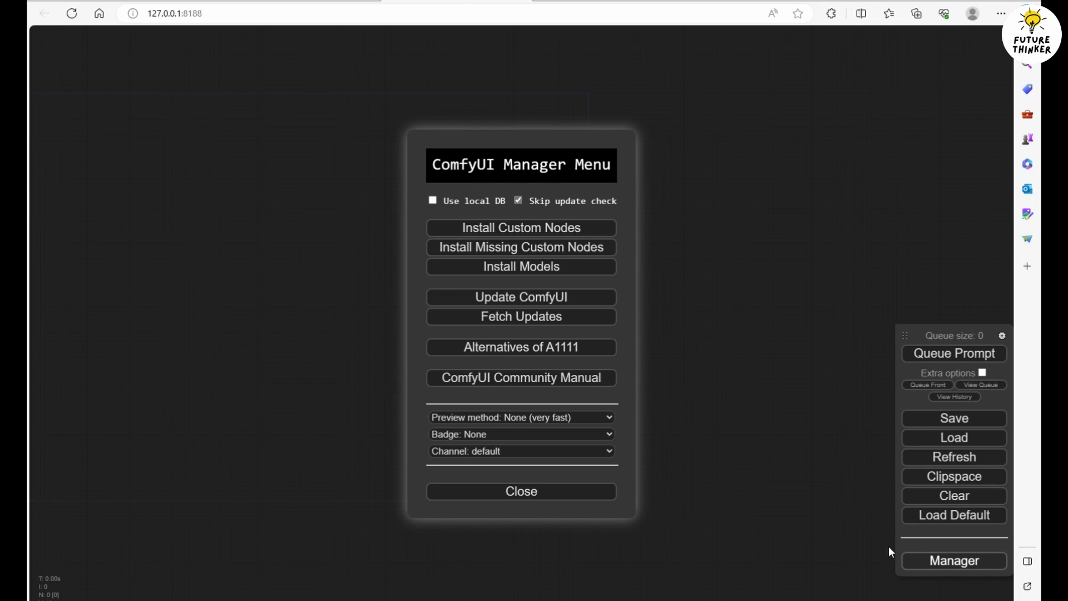
pyautogui.click(515, 229)
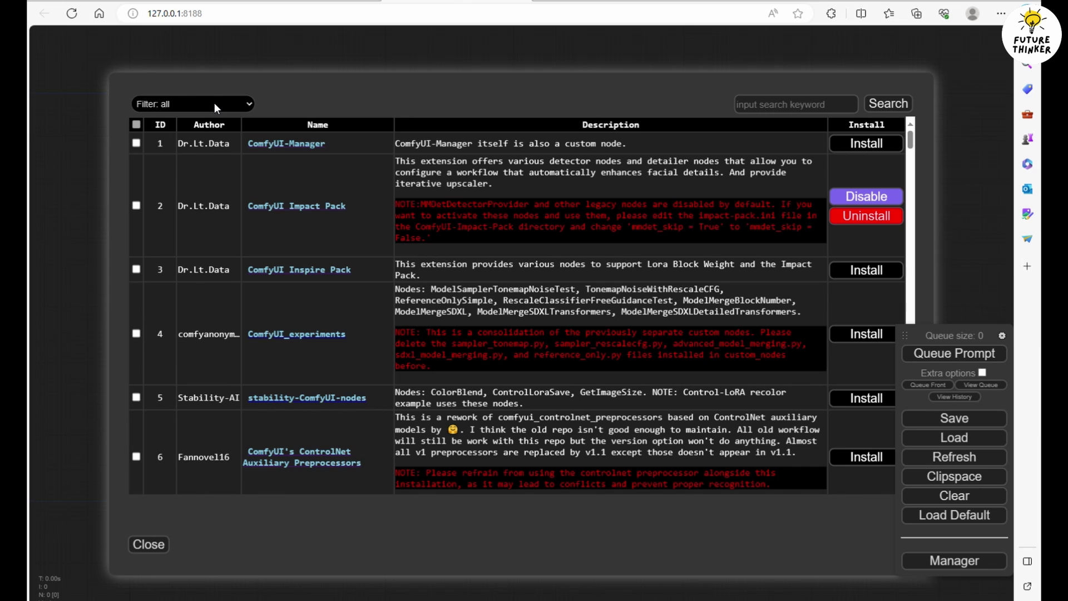
pyautogui.click(182, 157)
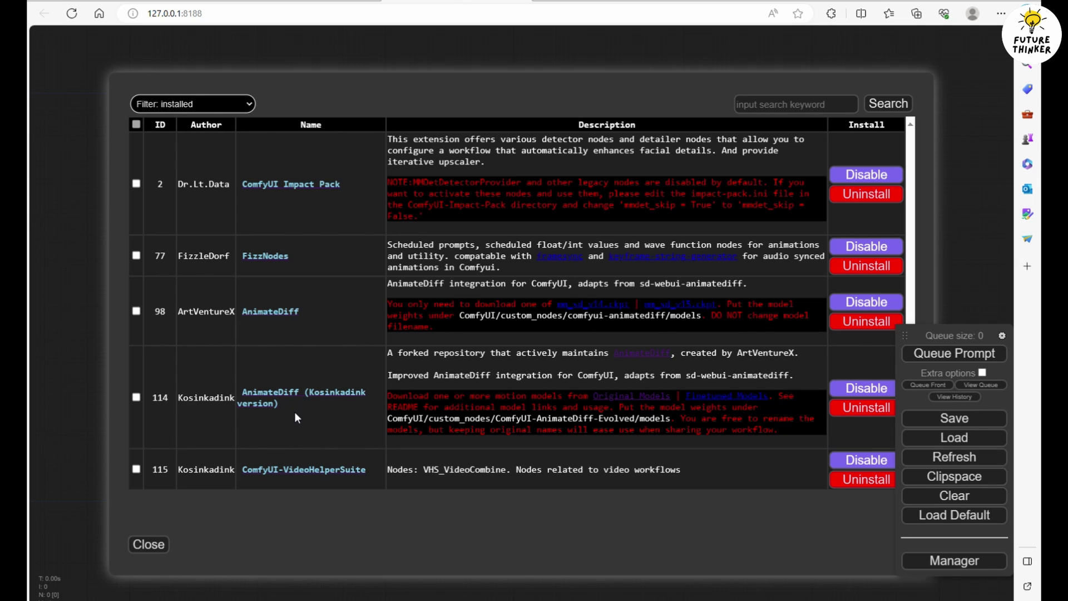
pyautogui.moveTo(295, 412); pyautogui.dragTo(205, 411)
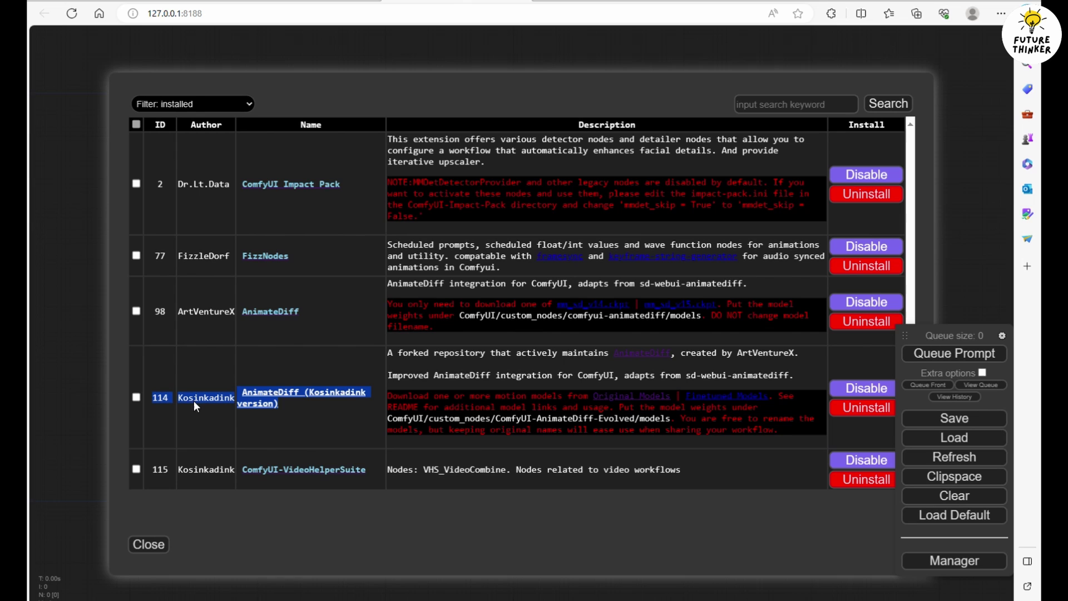
pyautogui.click(210, 413)
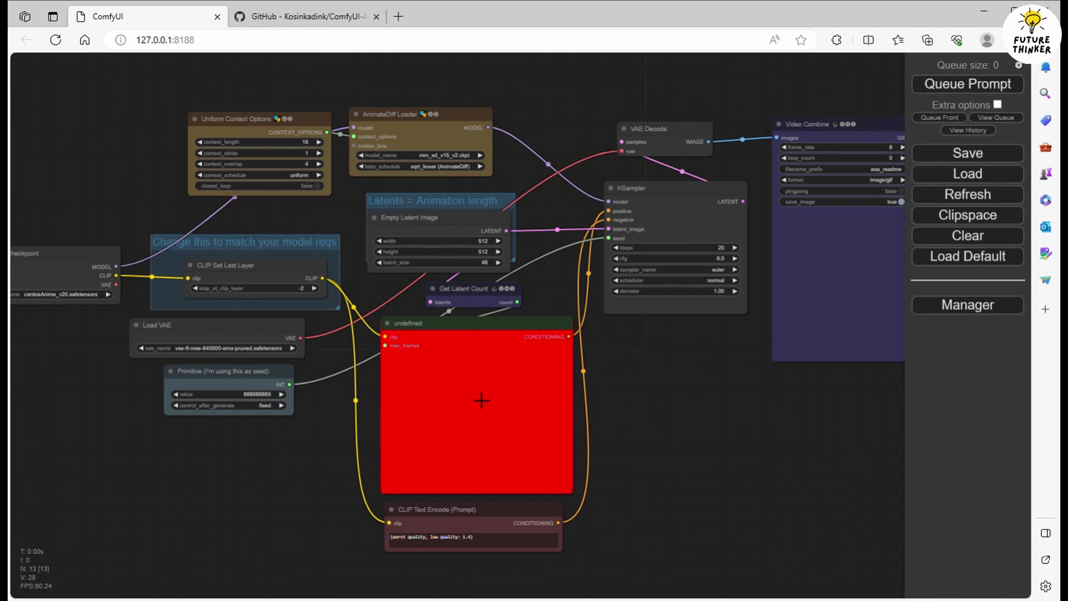
# Step: Install the missing FizzNodes pack from Install Missing Custom Nodes and close the Manager dialogs
pyautogui.click(964, 305)
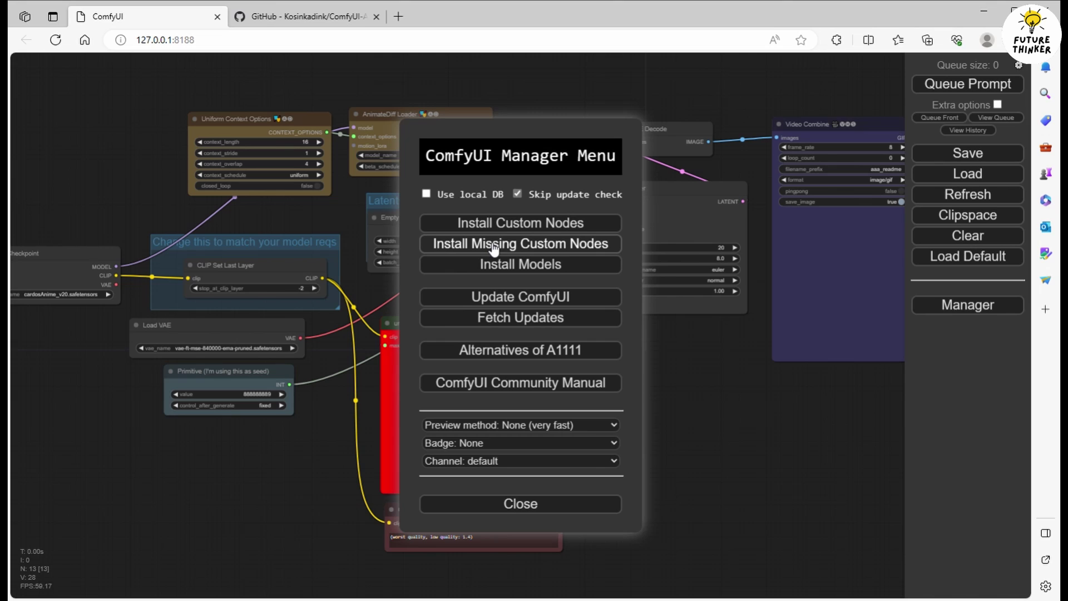
pyautogui.click(561, 249)
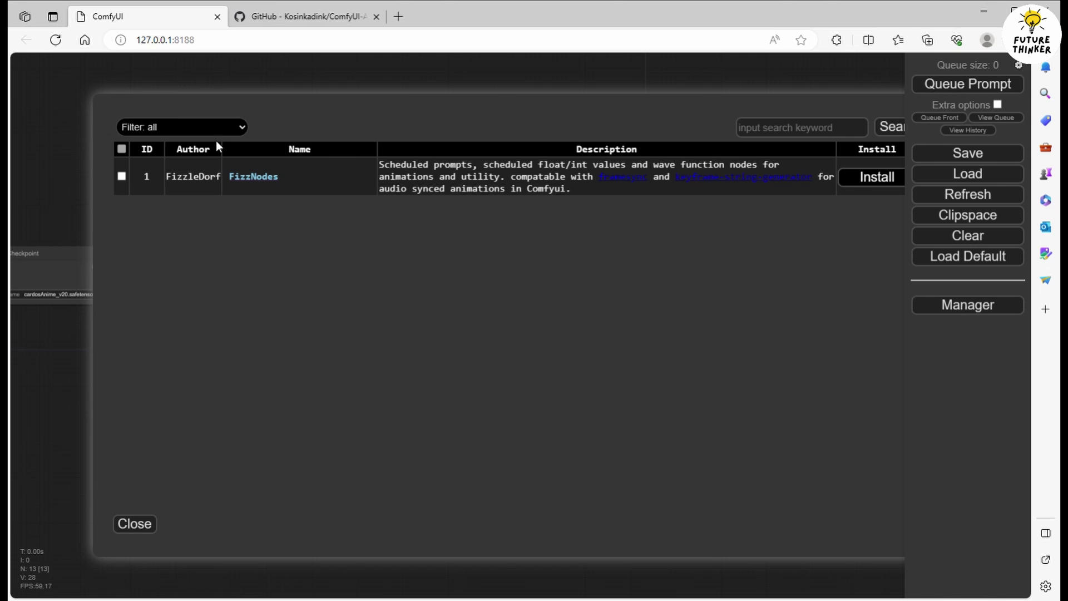
pyautogui.click(863, 179)
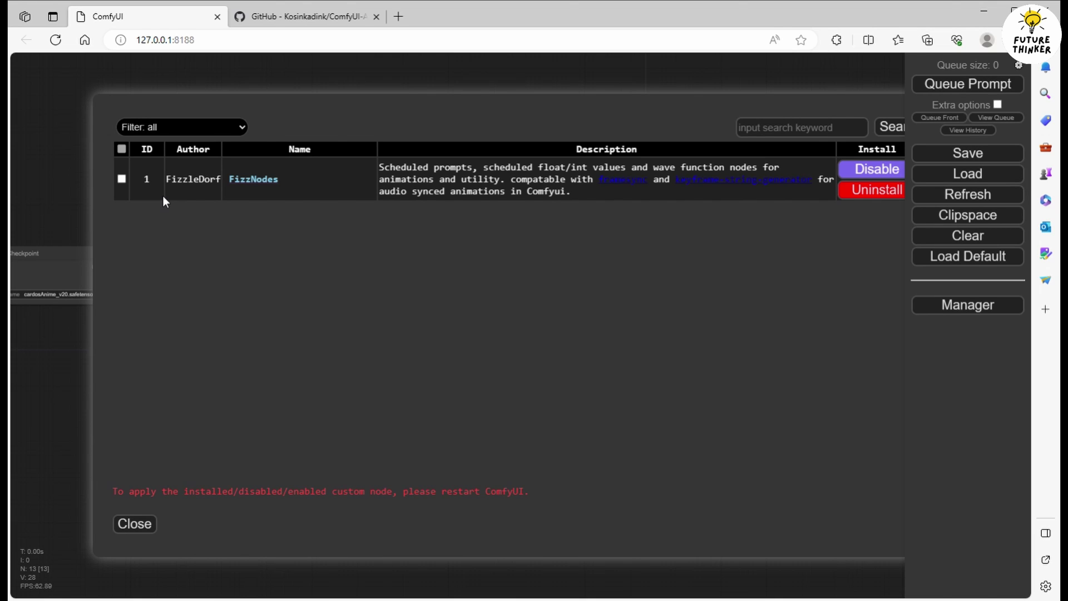
pyautogui.click(133, 526)
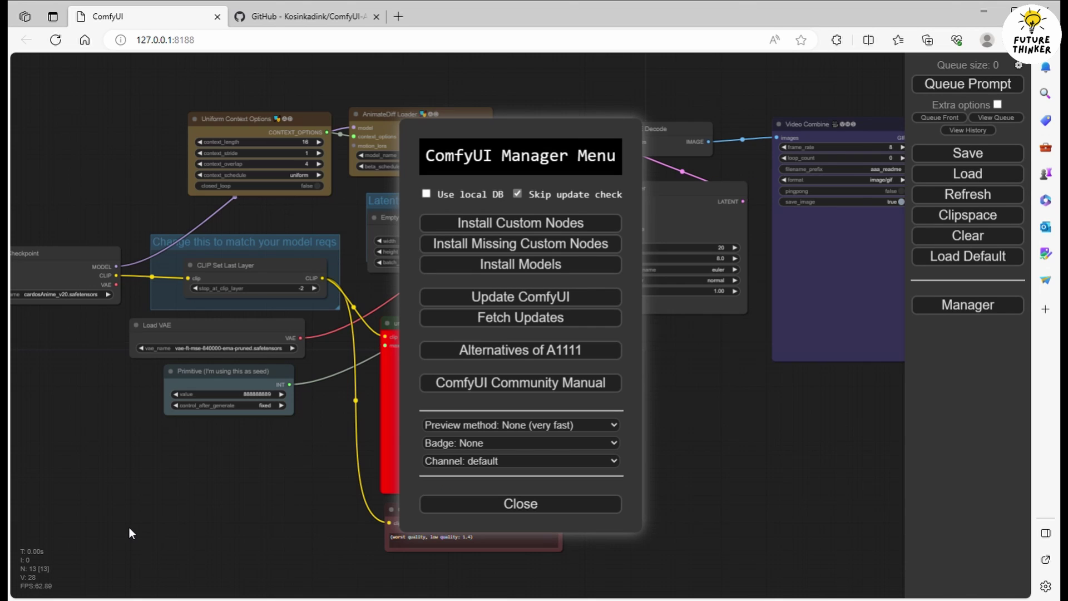
pyautogui.click(501, 506)
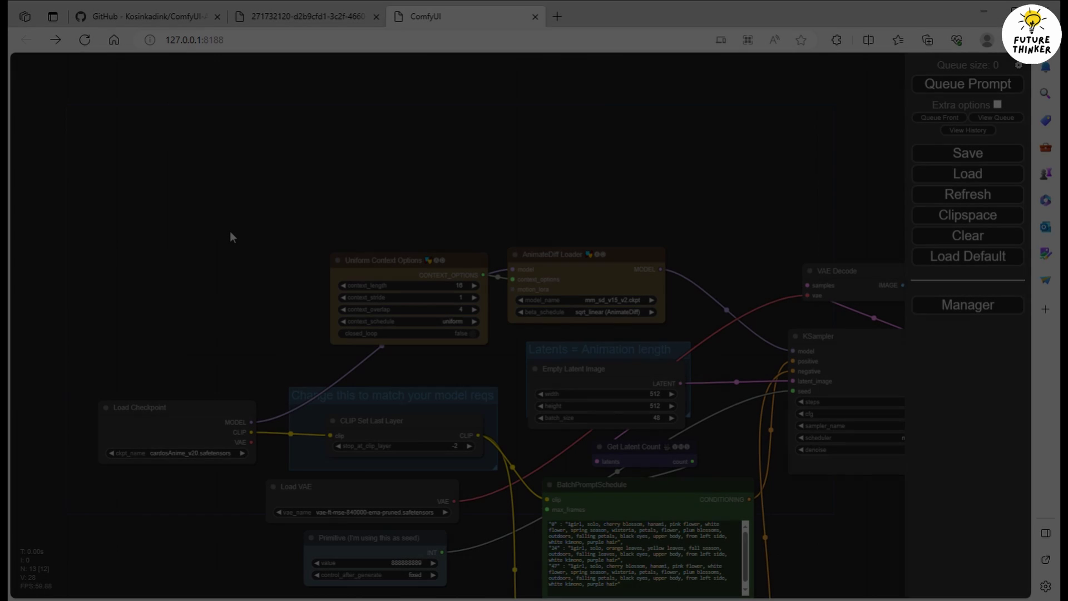
# Step: Switch the Load Checkpoint ckpt_name from cardosAnime_v20 to toonyou_beta6.safetensors
pyautogui.scroll(-2, 229, 237)
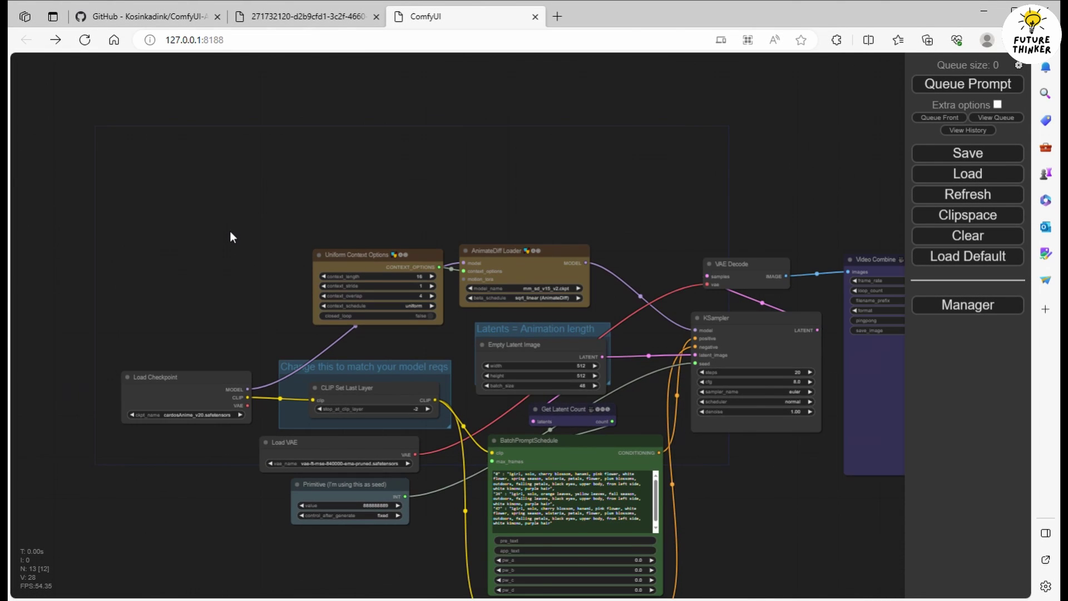
pyautogui.scroll(2, 230, 238)
pyautogui.moveTo(230, 237); pyautogui.dragTo(205, 97)
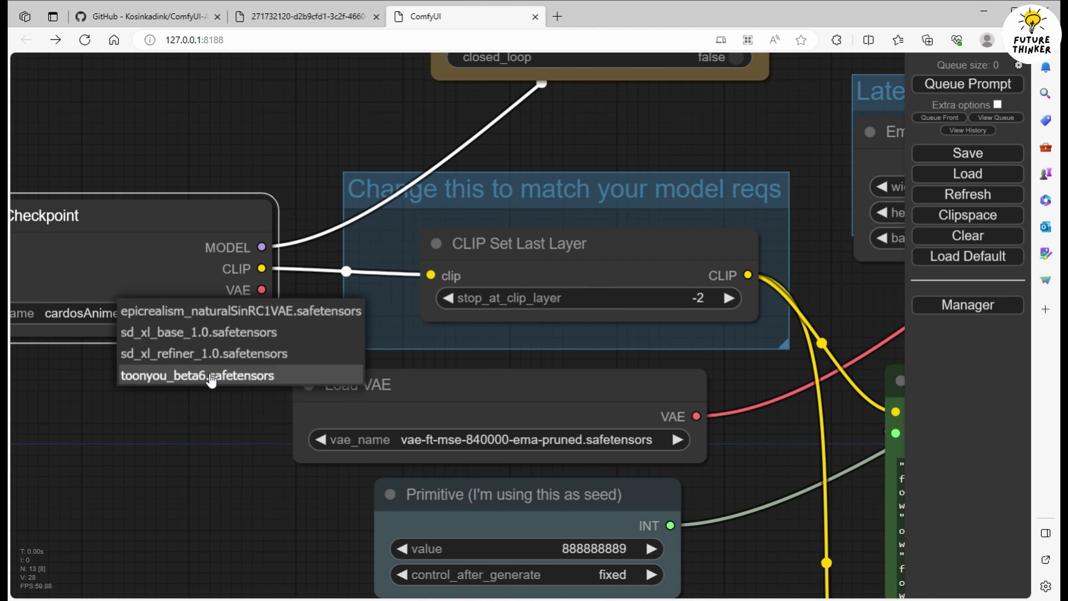
pyautogui.click(211, 376)
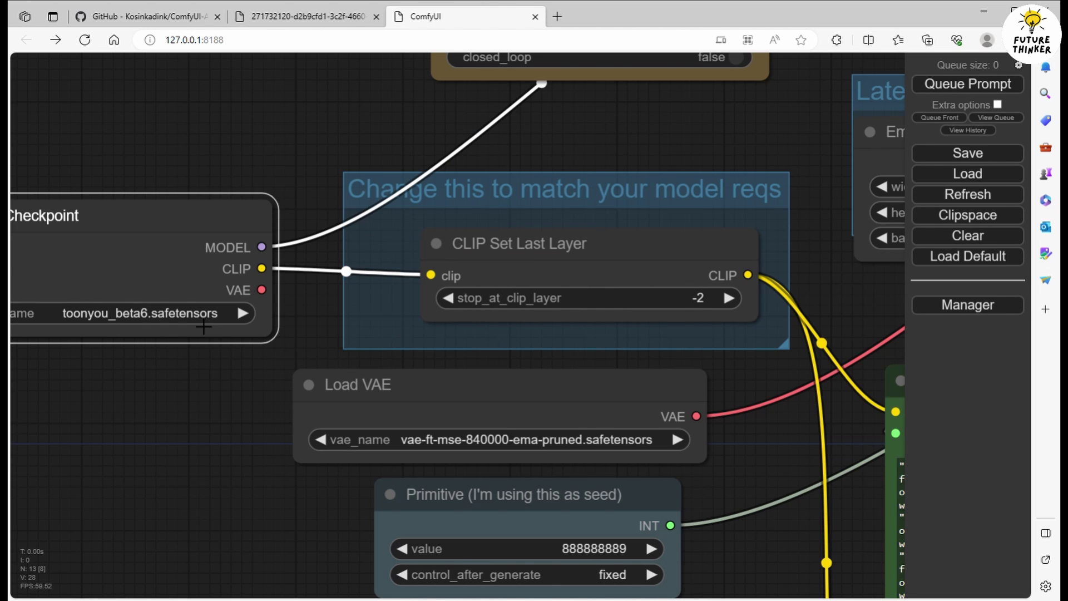
pyautogui.click(204, 326)
pyautogui.click(214, 303)
pyautogui.click(209, 321)
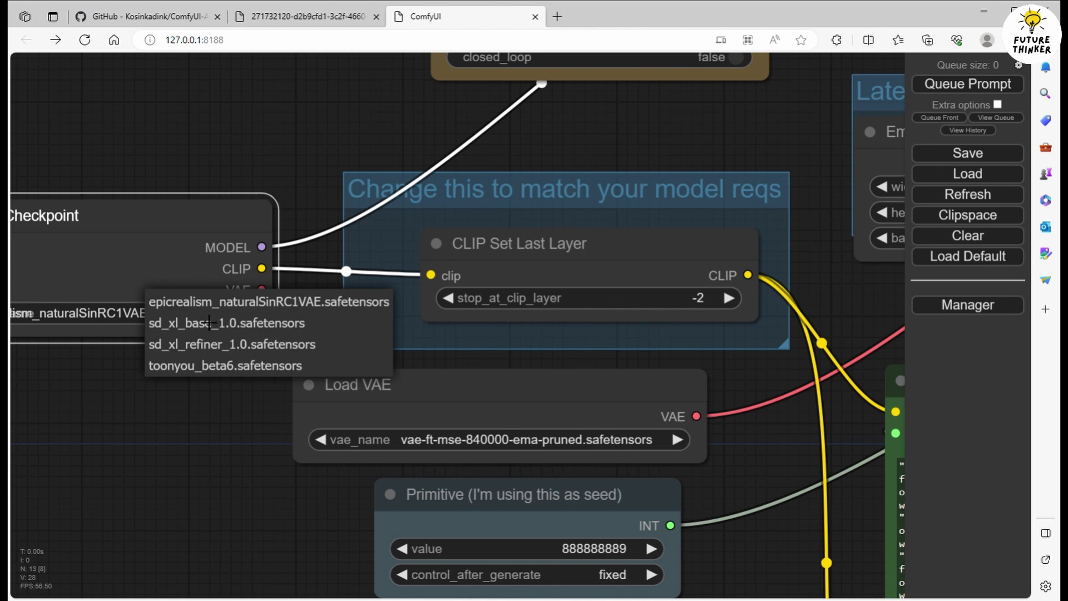
pyautogui.click(222, 365)
pyautogui.moveTo(162, 408); pyautogui.dragTo(128, 568)
pyautogui.scroll(-4, 285, 408)
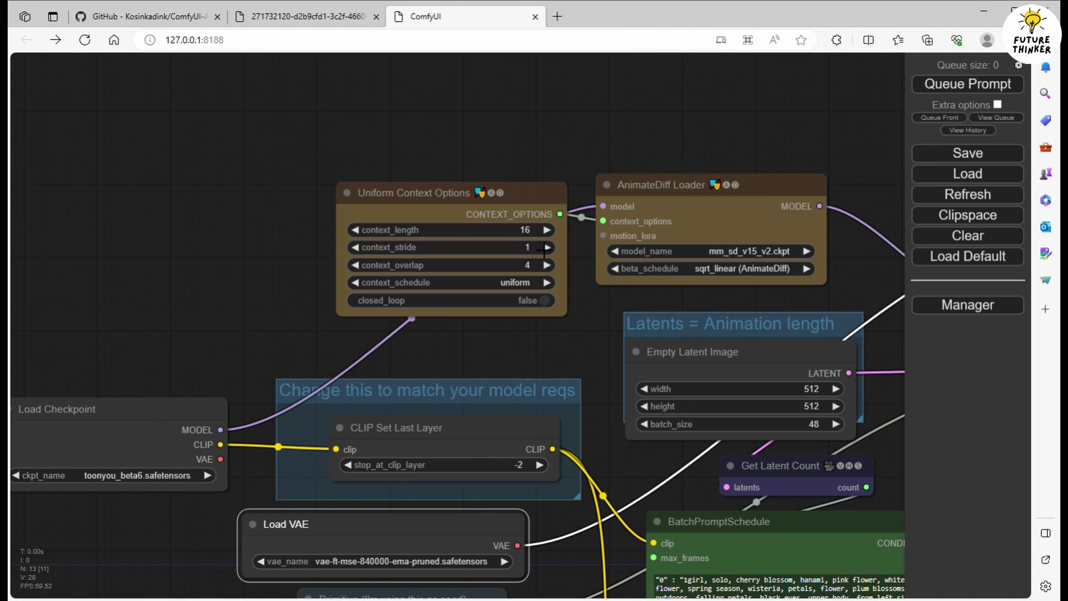
pyautogui.scroll(3, 638, 175)
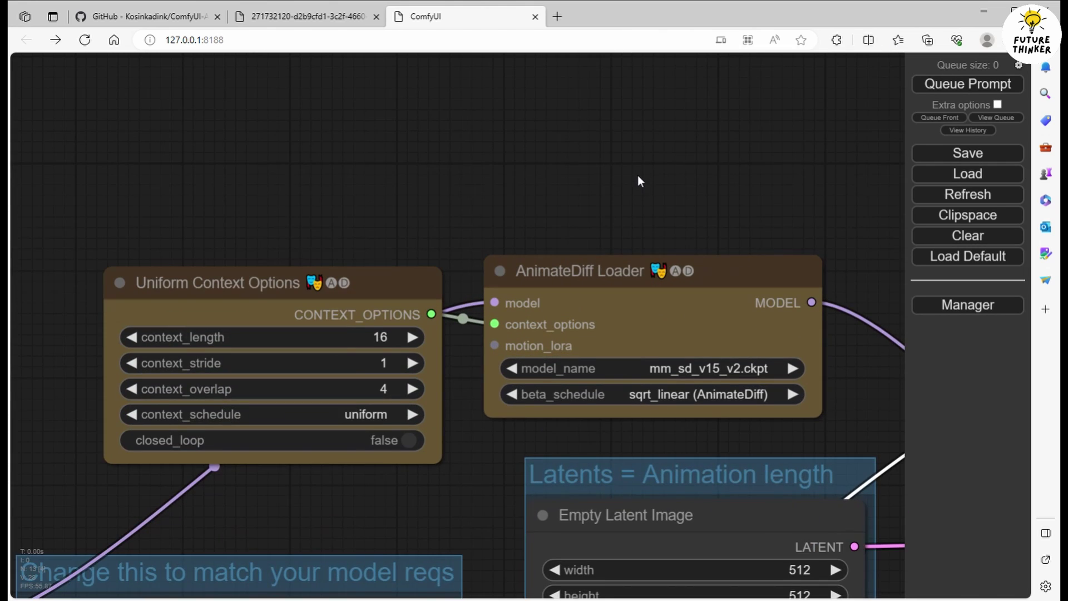
pyautogui.scroll(1, 667, 234)
pyautogui.click(740, 412)
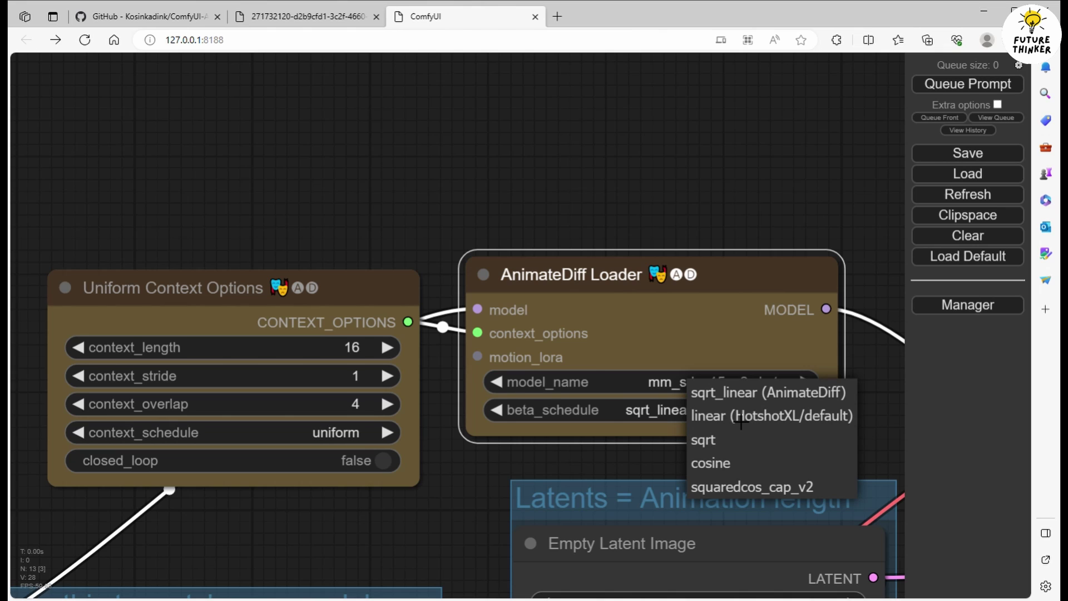
pyautogui.click(708, 401)
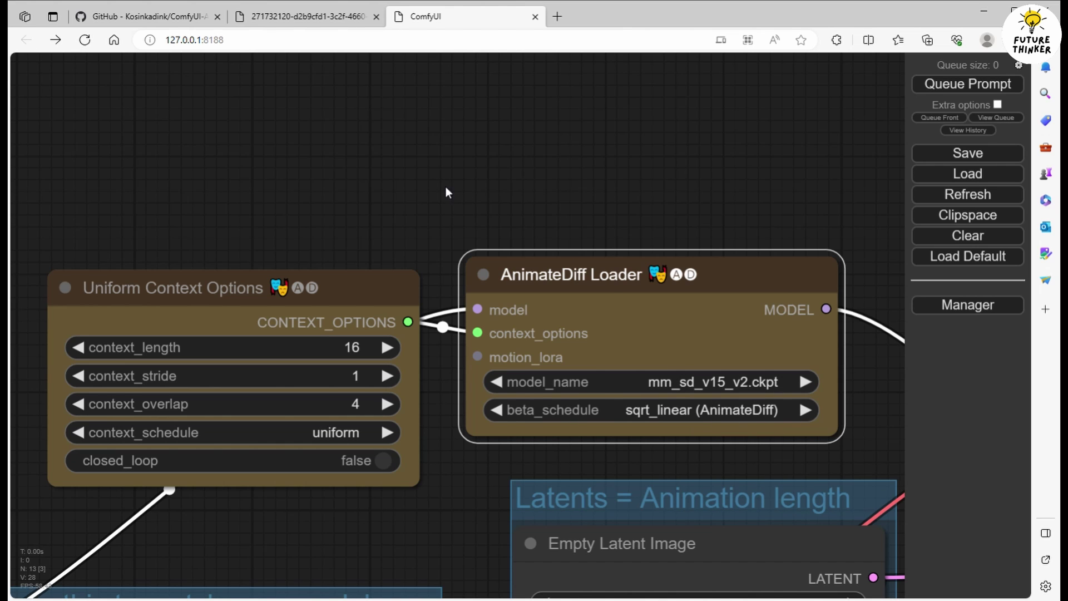
pyautogui.moveTo(427, 215); pyautogui.dragTo(518, 204)
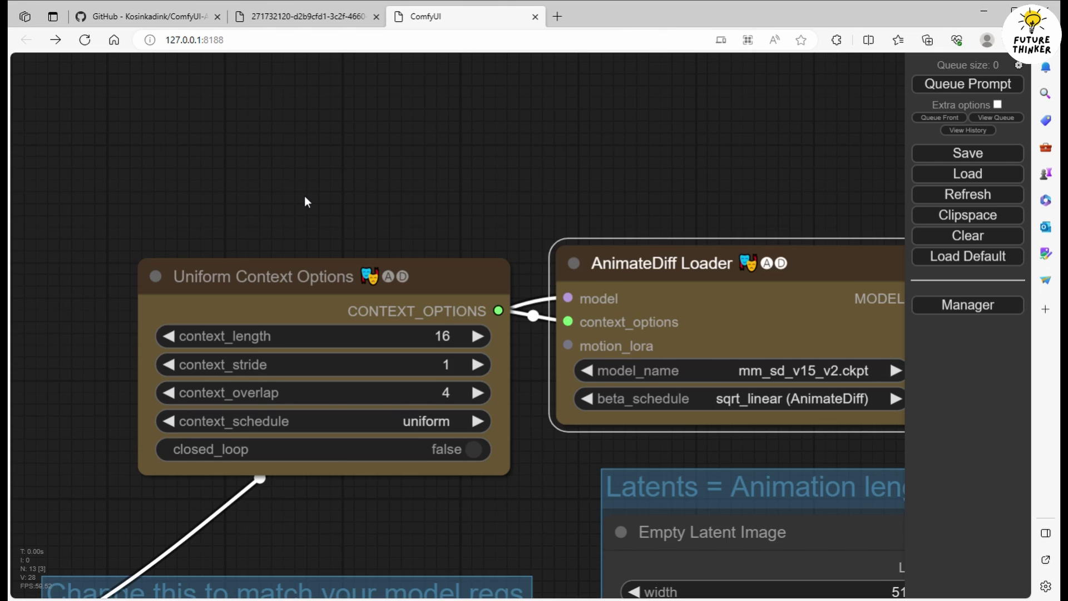
pyautogui.moveTo(305, 196); pyautogui.dragTo(434, 145)
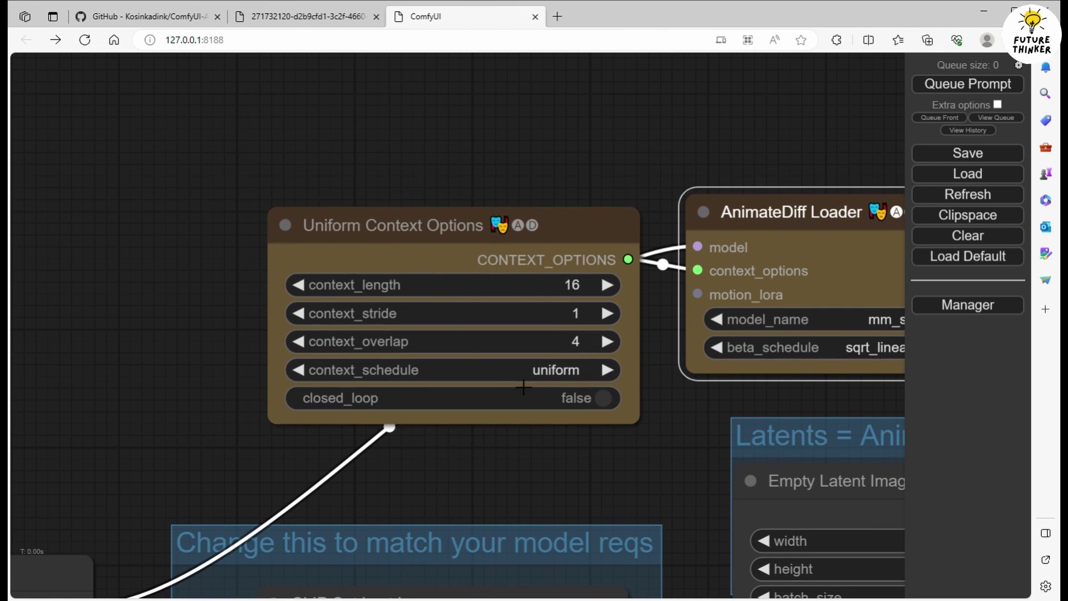
pyautogui.click(559, 381)
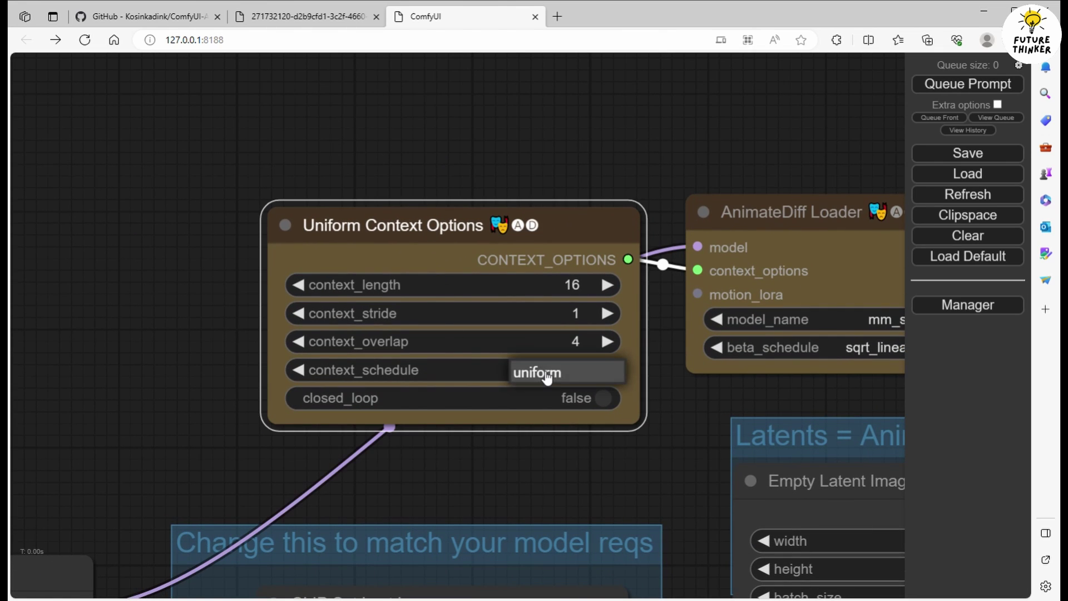
pyautogui.click(550, 371)
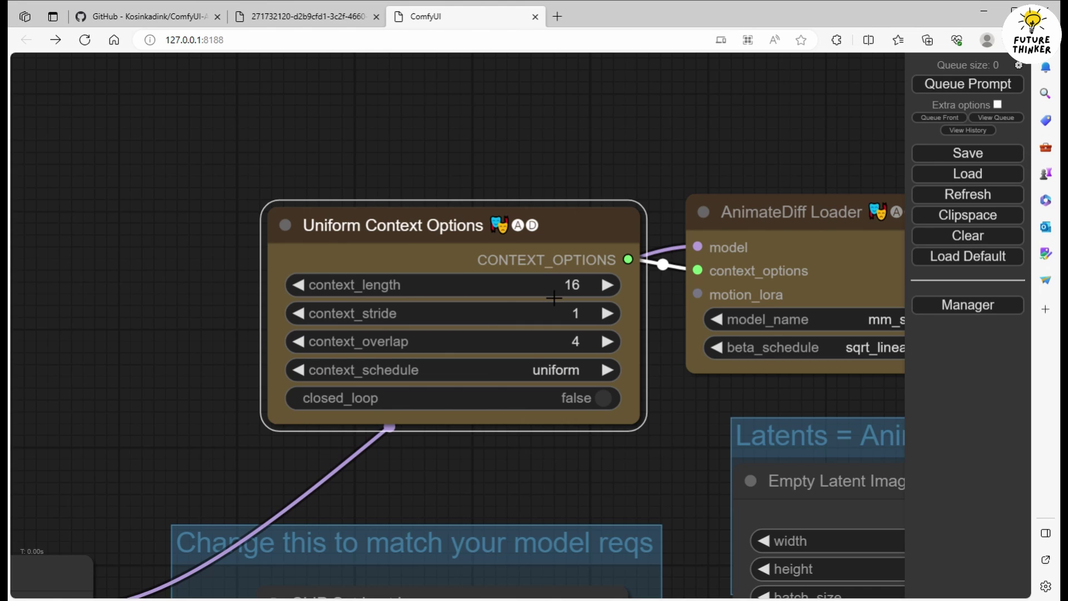
pyautogui.scroll(-5, 555, 298)
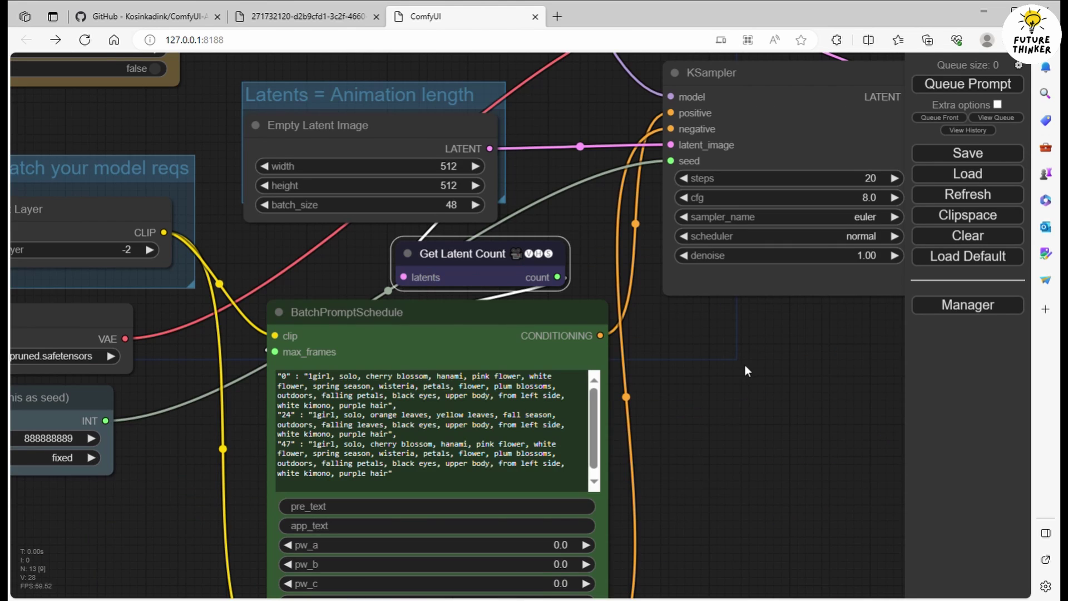
pyautogui.moveTo(745, 365); pyautogui.dragTo(398, 533)
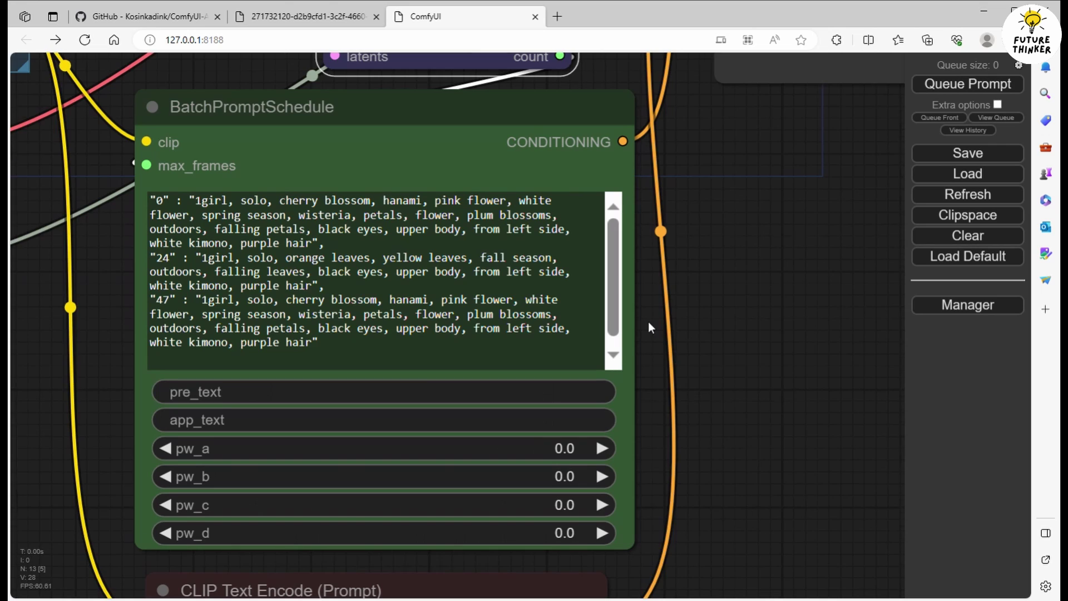
pyautogui.scroll(1, 649, 322)
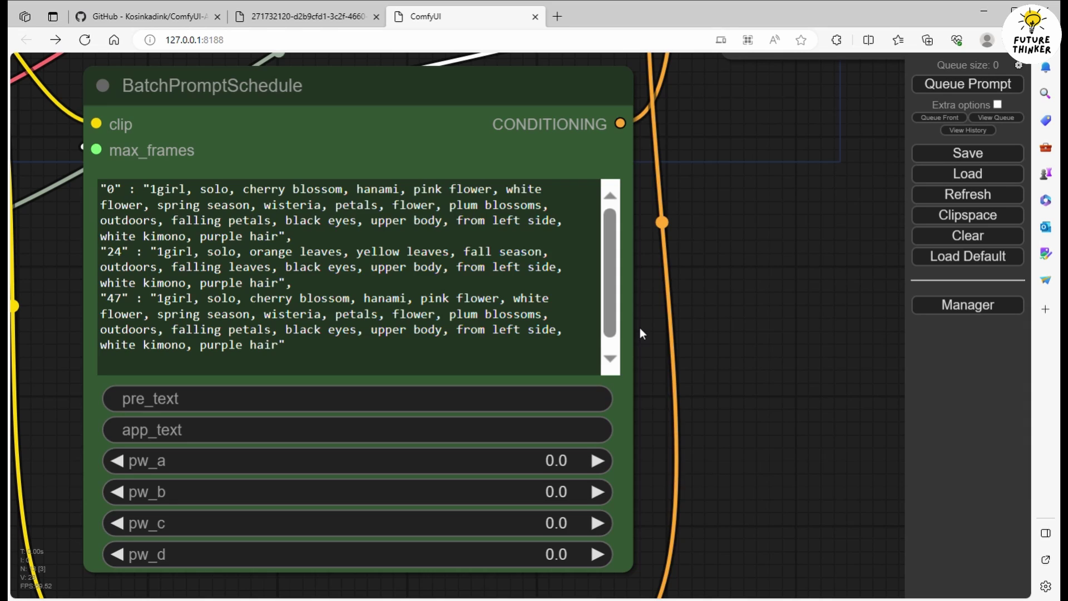
pyautogui.moveTo(640, 328)
pyautogui.mouseDown()
pyautogui.moveTo(723, 349)
pyautogui.moveTo(651, 330)
pyautogui.mouseUp()
pyautogui.moveTo(783, 321); pyautogui.dragTo(870, 332)
pyautogui.moveTo(592, 119); pyautogui.dragTo(583, 117)
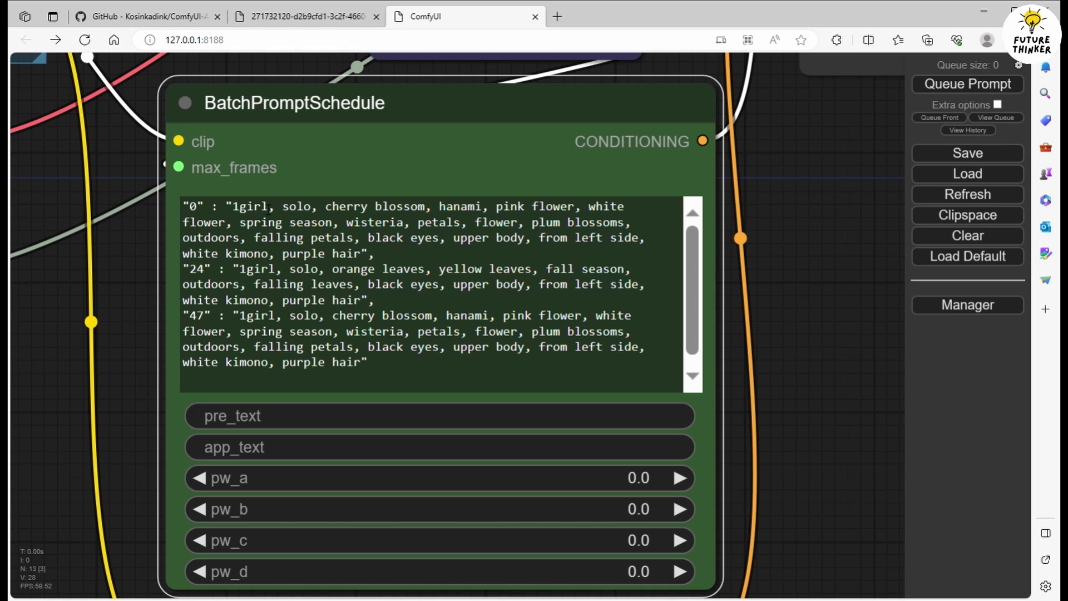
pyautogui.moveTo(184, 209); pyautogui.dragTo(590, 255)
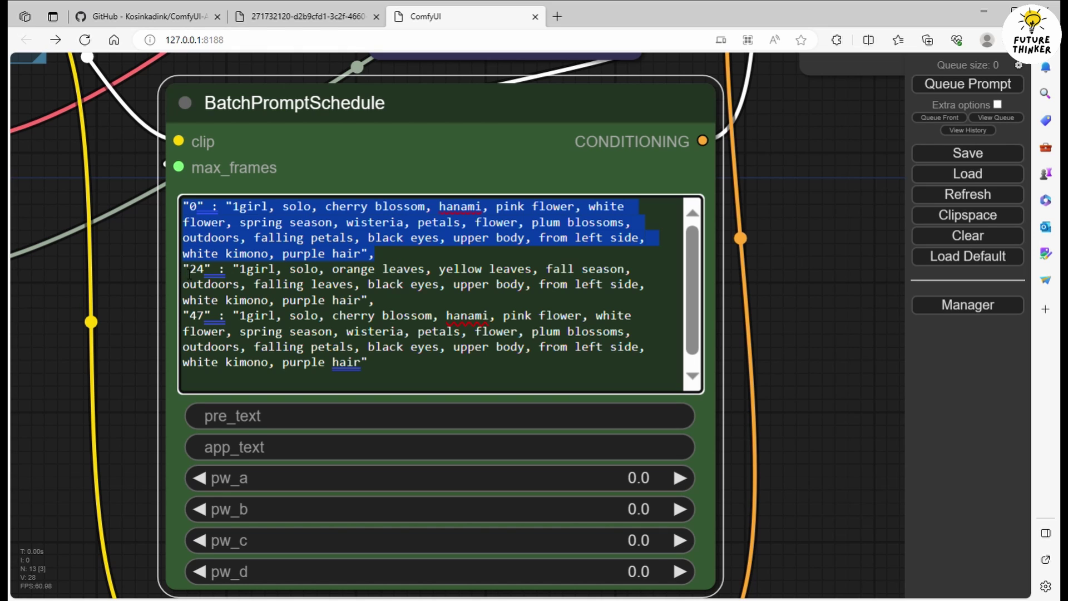
pyautogui.moveTo(185, 271); pyautogui.dragTo(255, 271)
pyautogui.click(250, 272)
# Step: Queue the workflow and pan out to watch the KSampler generate the animation frames
pyautogui.doubleClick(252, 272)
pyautogui.scroll(-2, 278, 334)
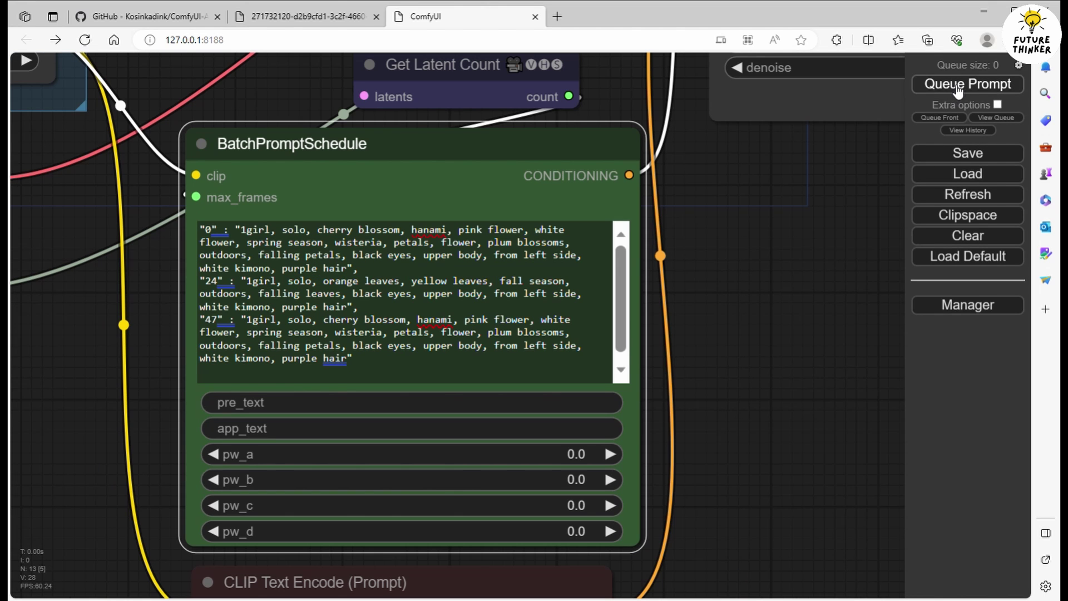
pyautogui.click(968, 84)
pyautogui.scroll(-9, 827, 252)
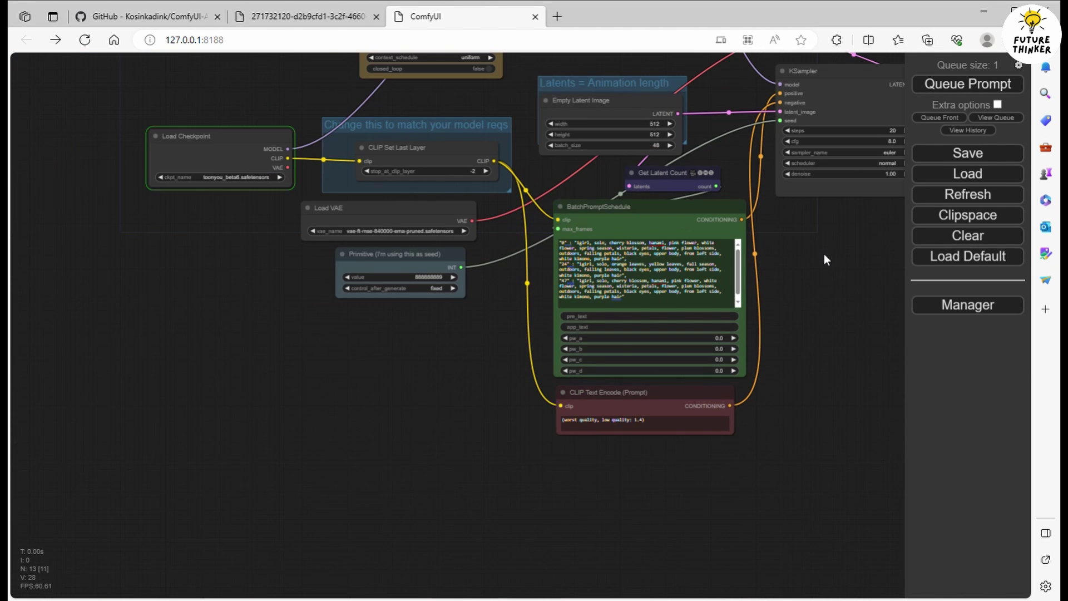
pyautogui.moveTo(823, 254); pyautogui.dragTo(617, 501)
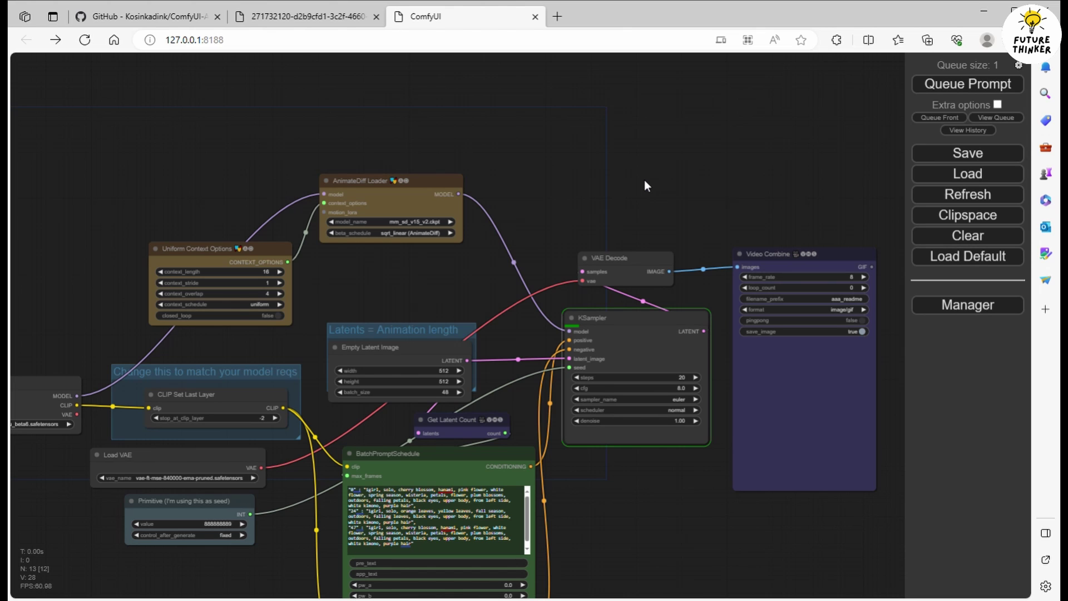
pyautogui.scroll(1, 645, 182)
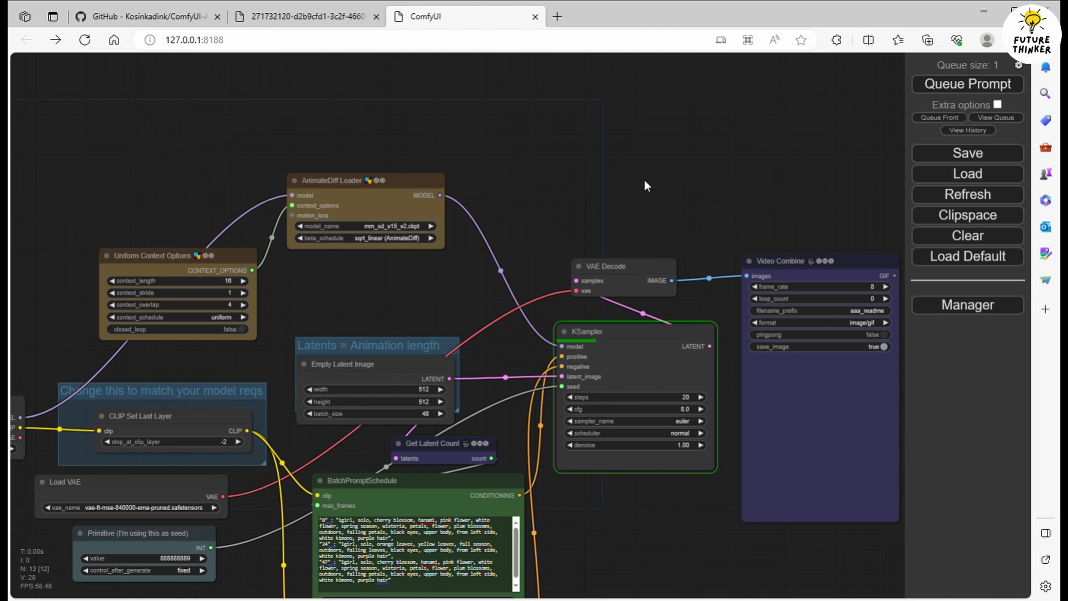
pyautogui.moveTo(739, 191); pyautogui.dragTo(603, 144)
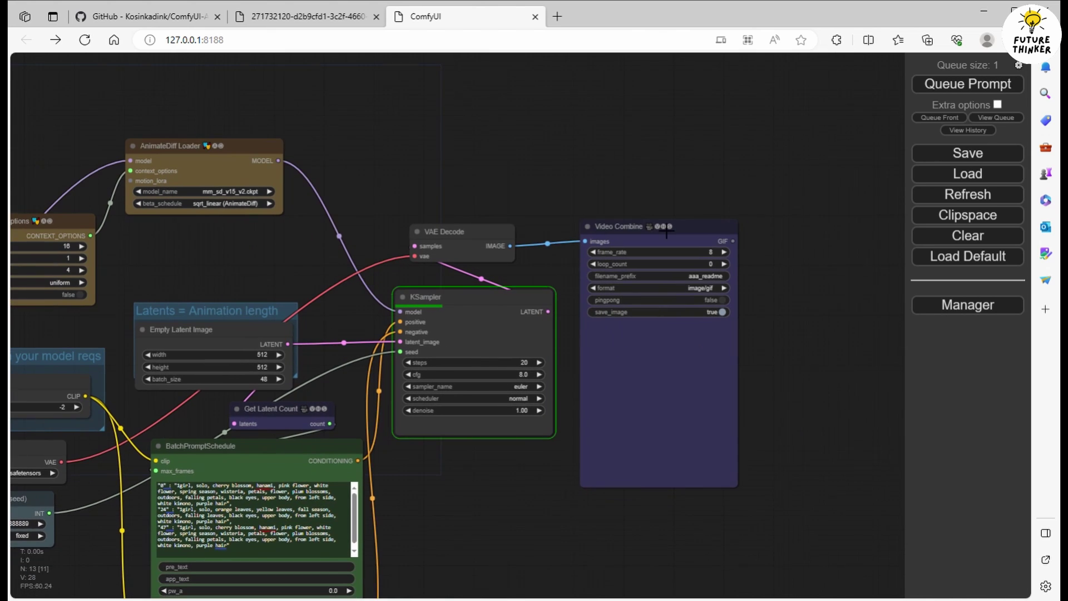
pyautogui.scroll(6, 667, 239)
pyautogui.scroll(1, 708, 291)
pyautogui.click(758, 340)
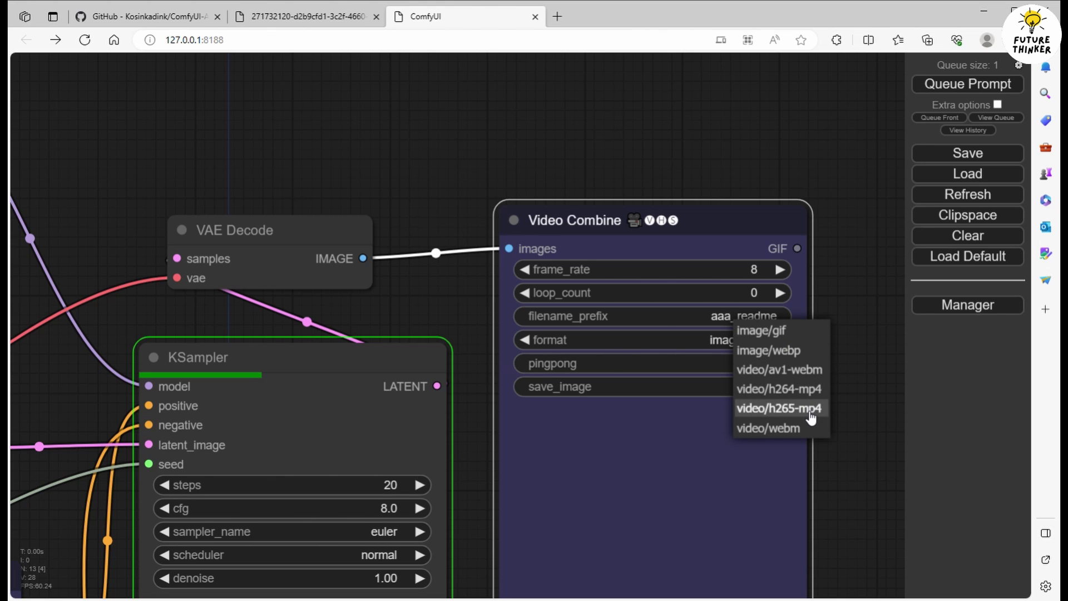
pyautogui.click(795, 331)
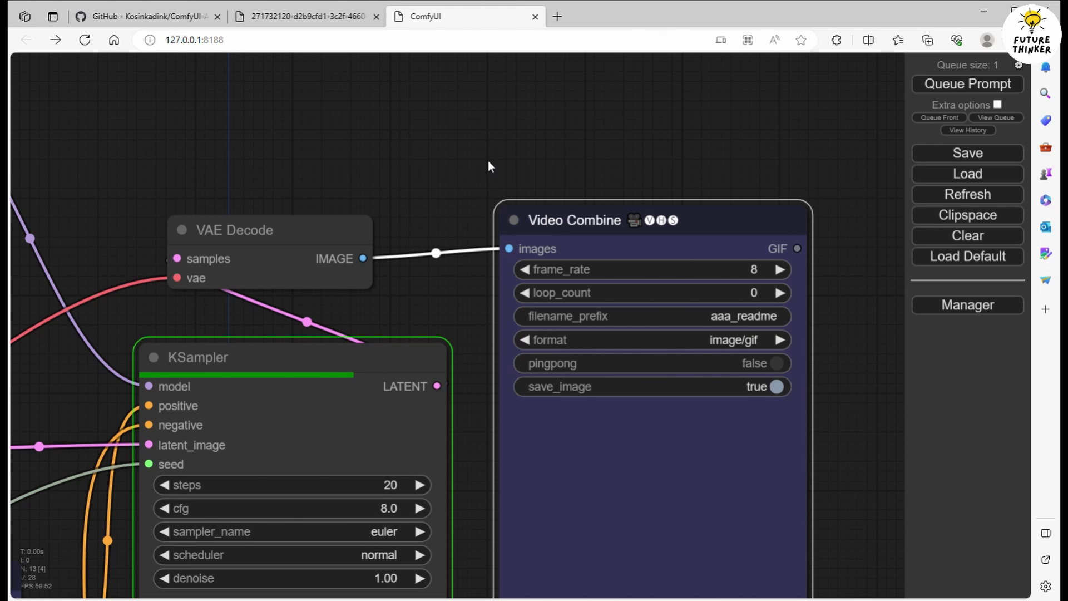
pyautogui.moveTo(489, 167); pyautogui.dragTo(499, 41)
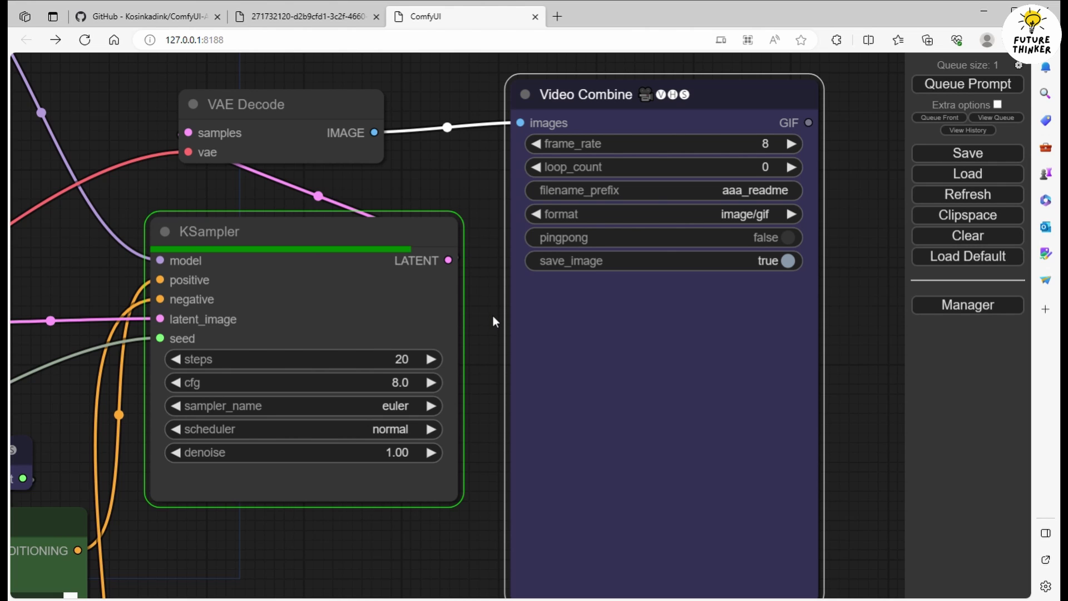
pyautogui.scroll(-2, 492, 323)
pyautogui.scroll(2, 492, 323)
pyautogui.scroll(-1, 492, 323)
# Step: View the finished purple-haired girl GIF in the Video Combine node
pyautogui.scroll(-1, 492, 318)
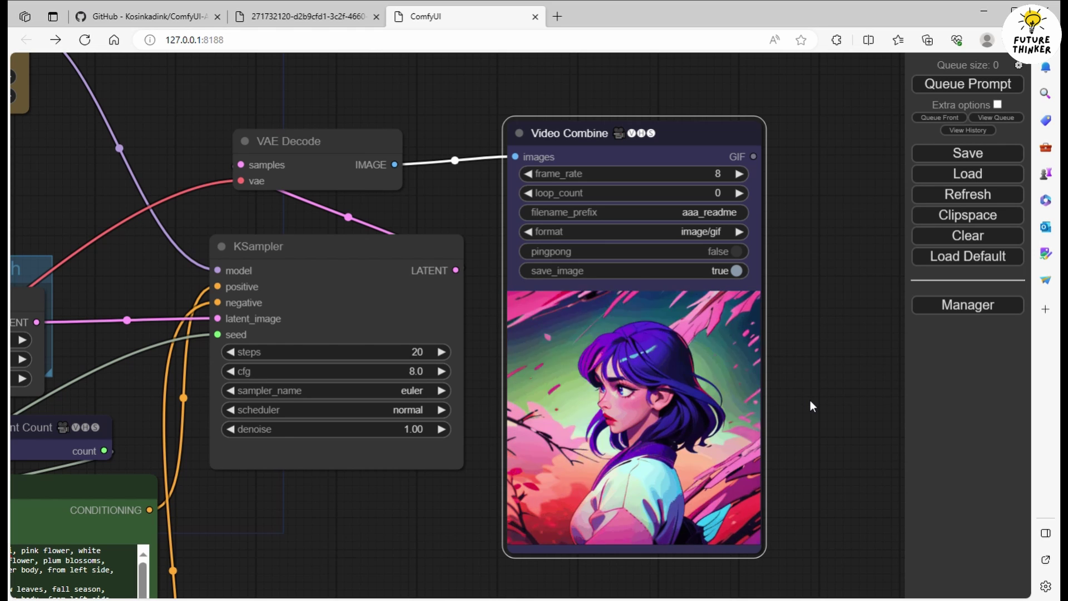
# Step: Scroll through the AnimateDiff-Evolved README to its prompt-travel workflow example
pyautogui.click(156, 16)
pyautogui.scroll(-5, 554, 336)
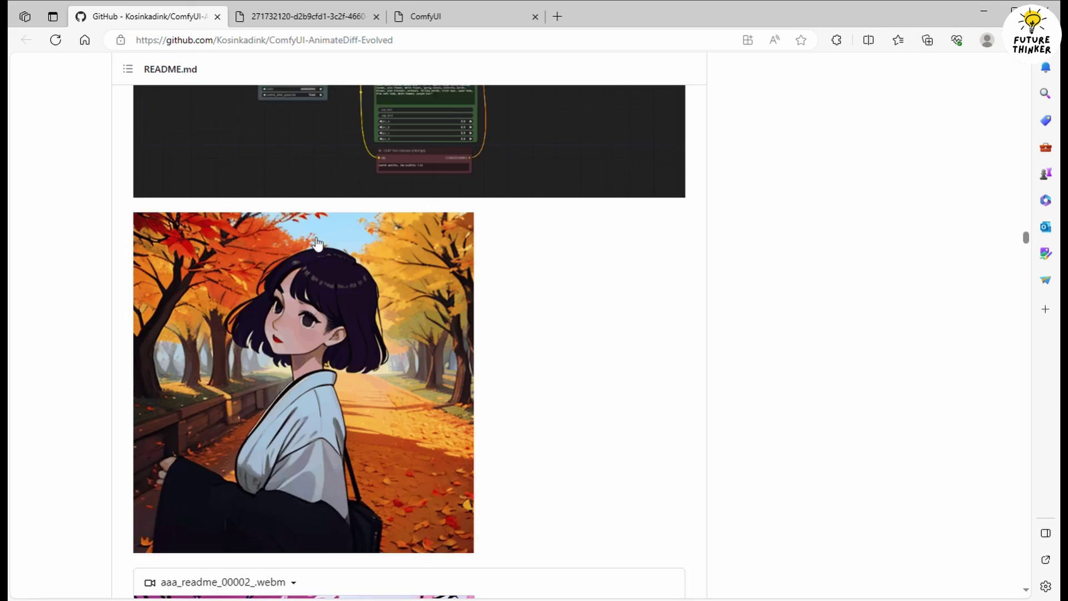
pyautogui.scroll(3, 553, 335)
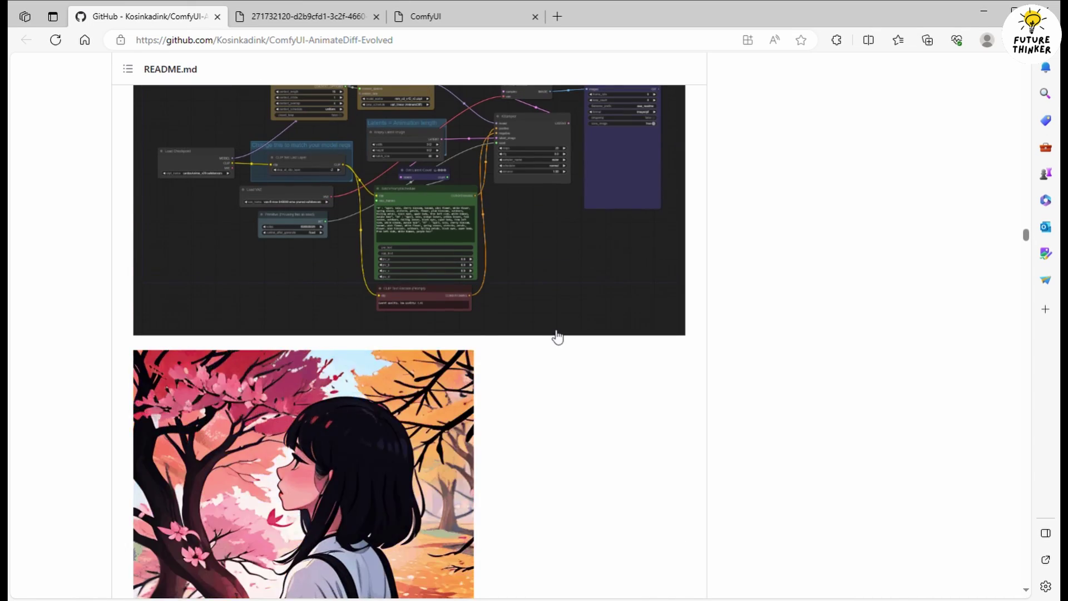
pyautogui.scroll(-3, 555, 336)
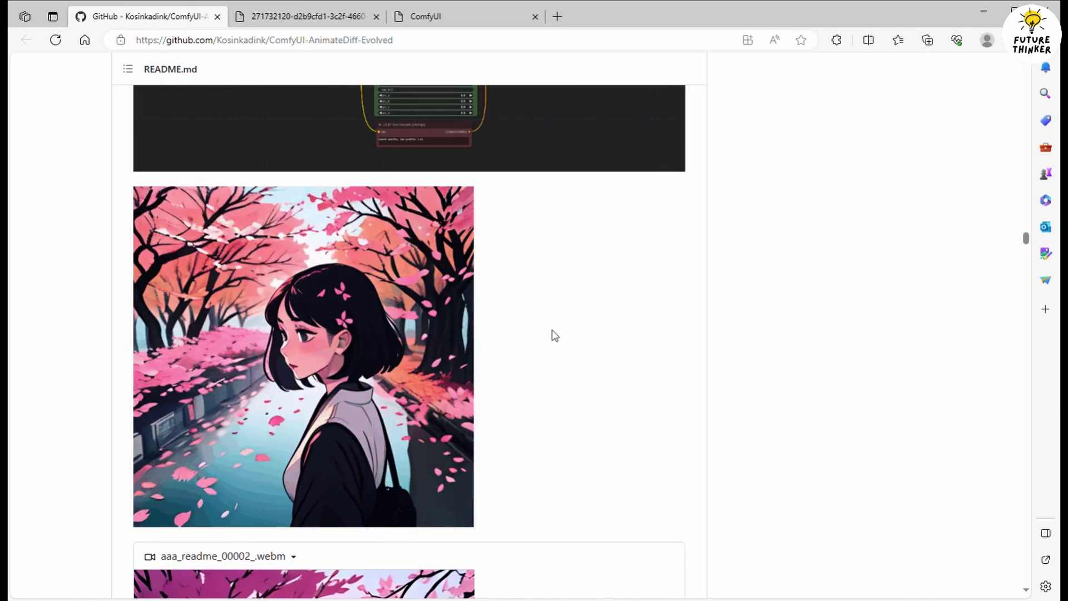
pyautogui.scroll(6, 555, 336)
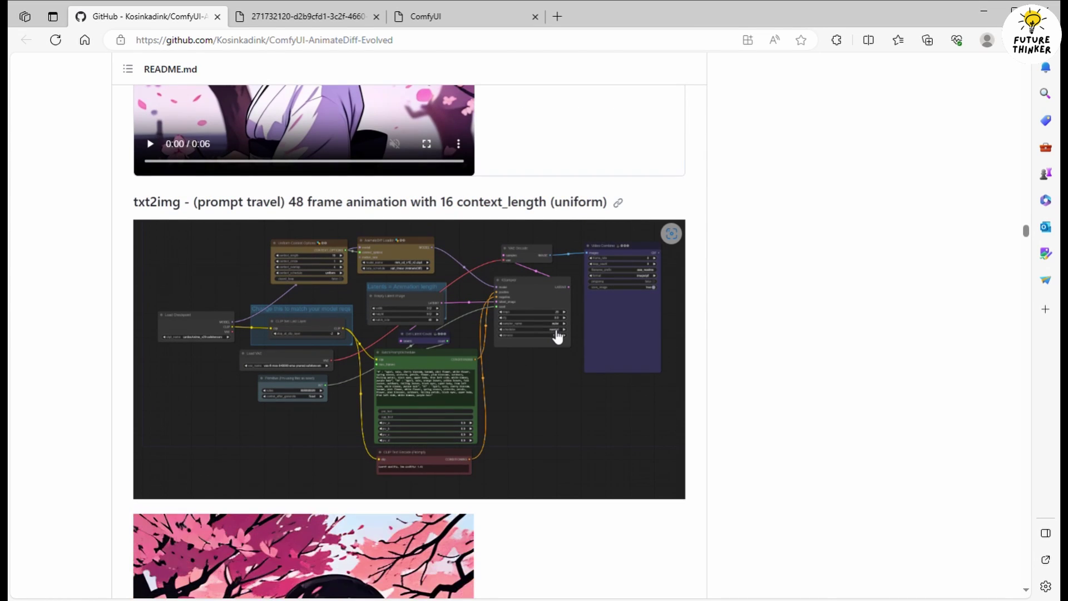
pyautogui.scroll(-2, 555, 334)
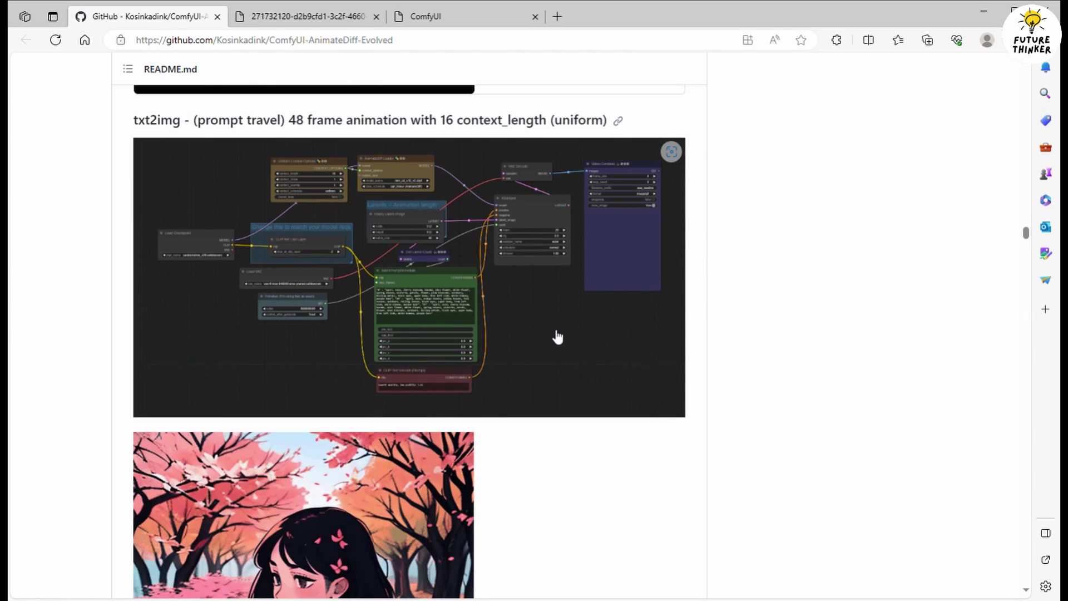
pyautogui.scroll(-3, 557, 337)
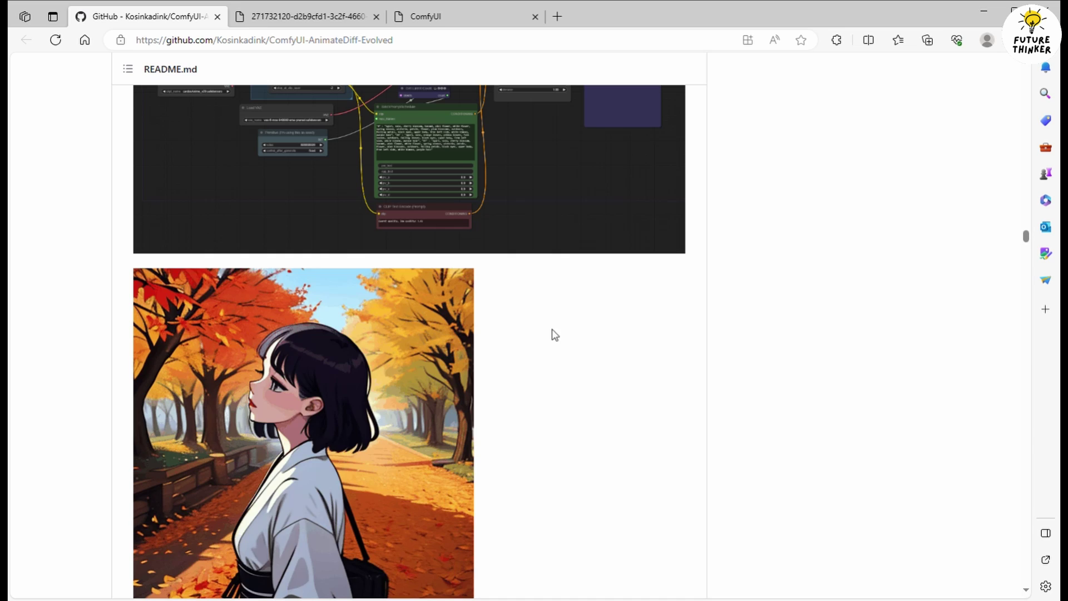
# Step: View the prompt-travel workflow PNG at full size, then return to ComfyUI
pyautogui.click(345, 22)
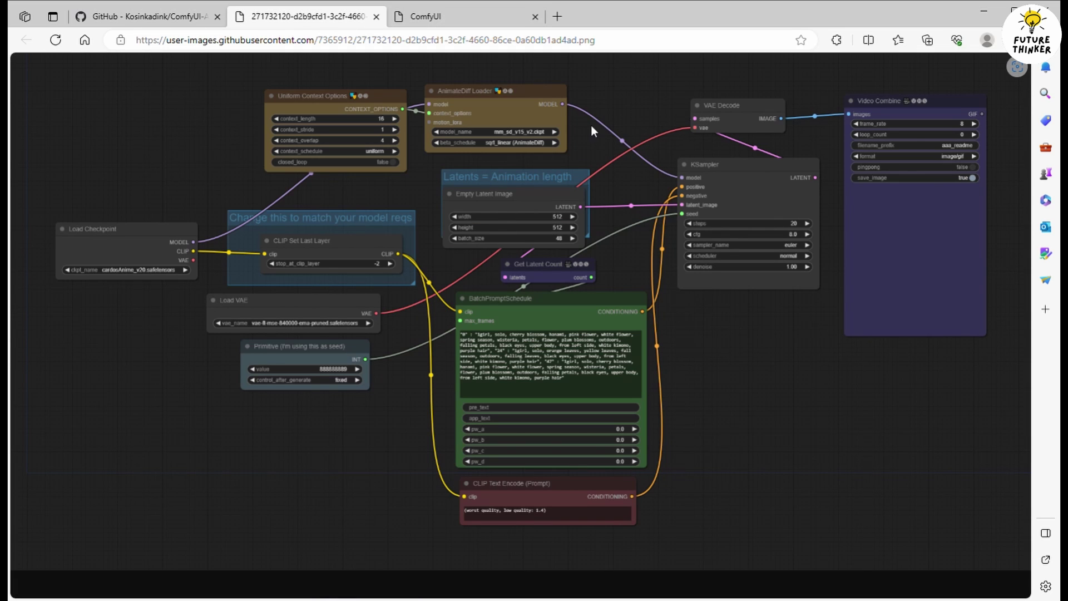
pyautogui.click(192, 143)
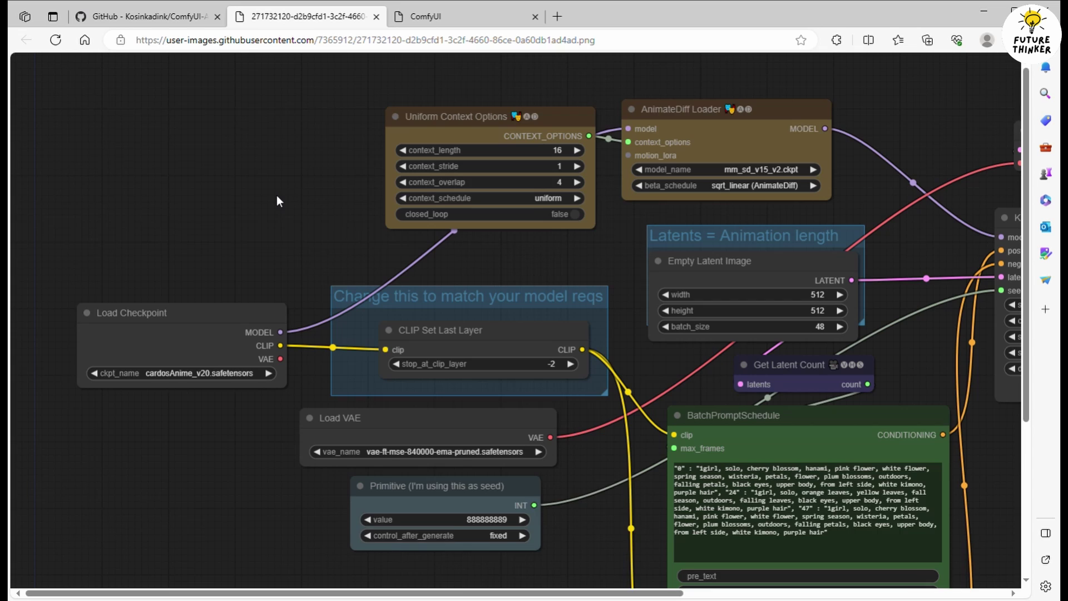
pyautogui.scroll(-1, 276, 196)
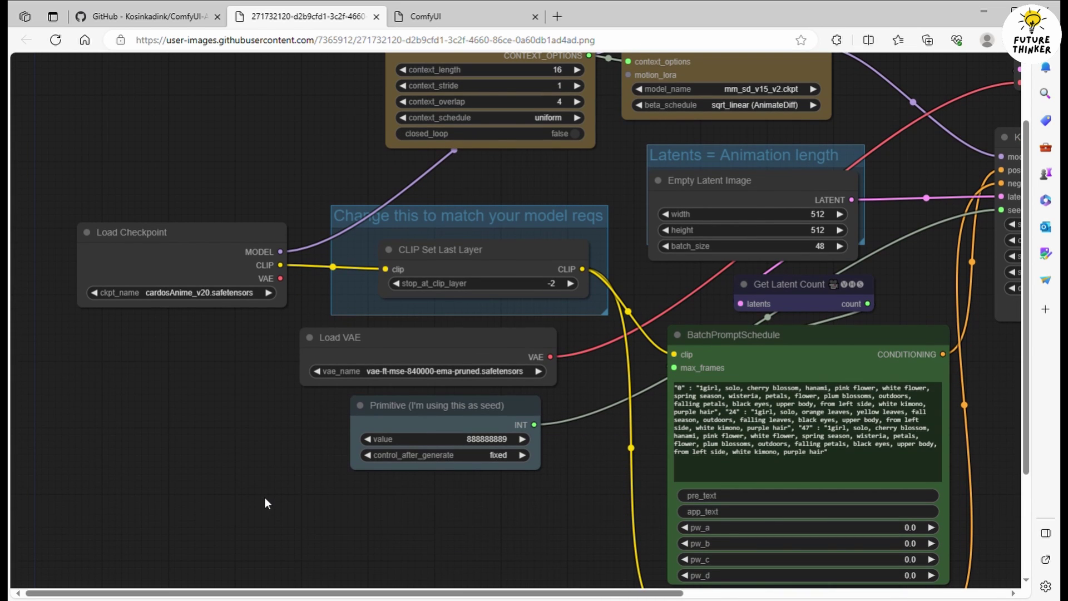
pyautogui.click(392, 22)
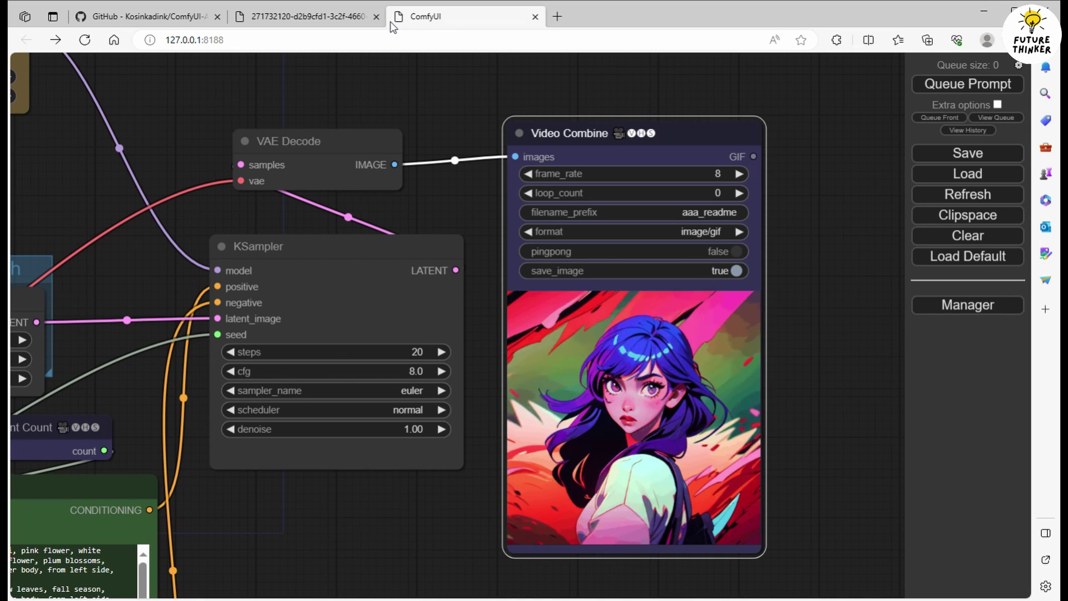
# Step: Close the workflow image page and bring the seed Primitive node back into view
pyautogui.click(376, 16)
pyautogui.moveTo(381, 88); pyautogui.dragTo(573, 80)
pyautogui.scroll(-3, 396, 207)
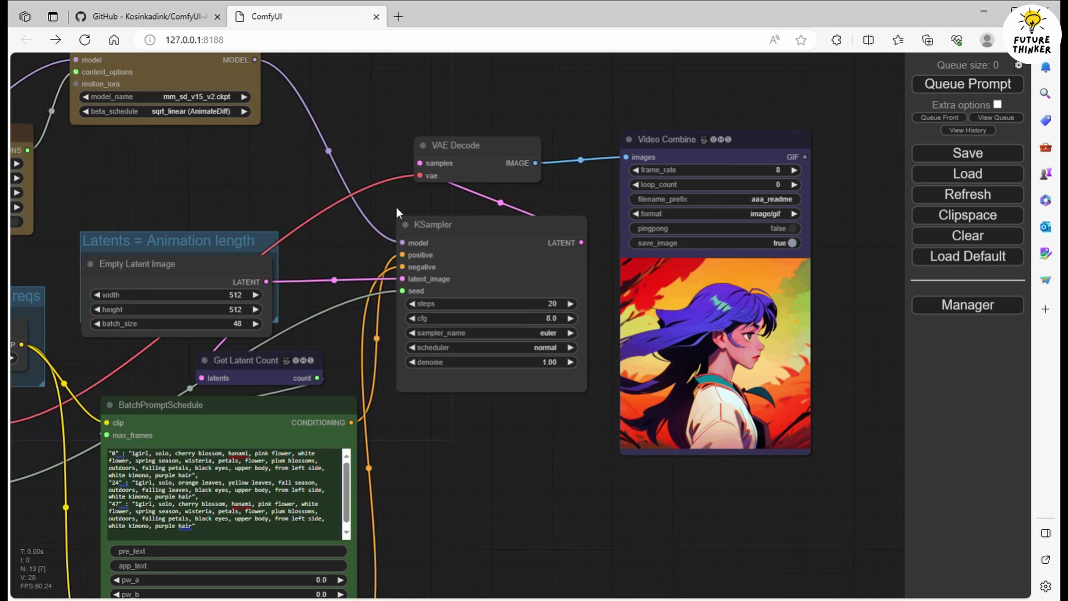
pyautogui.scroll(-2, 396, 207)
pyautogui.moveTo(286, 195); pyautogui.dragTo(520, 158)
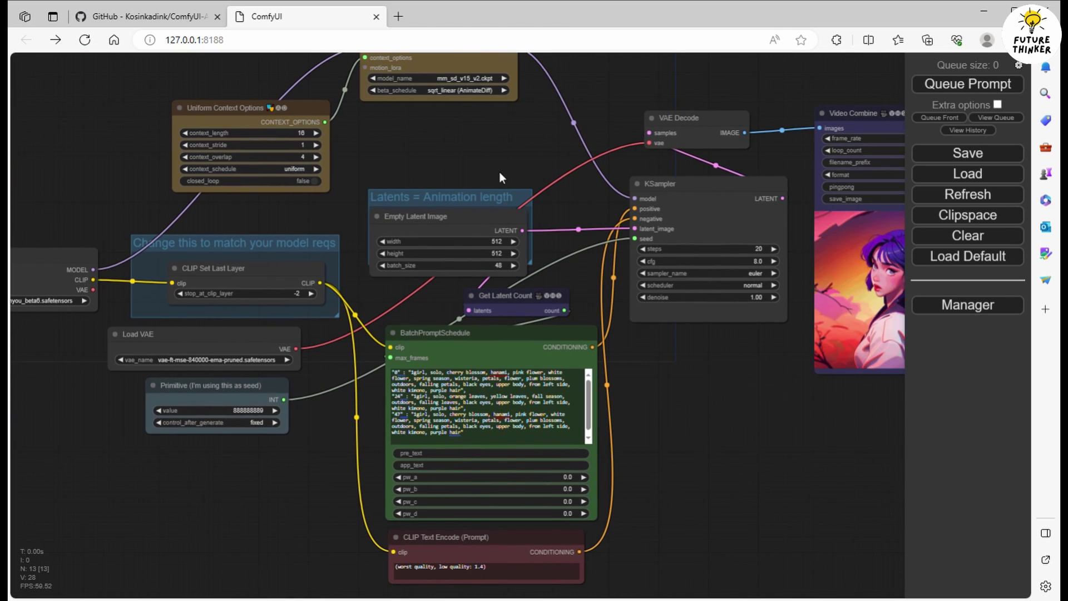
pyautogui.scroll(4, 266, 220)
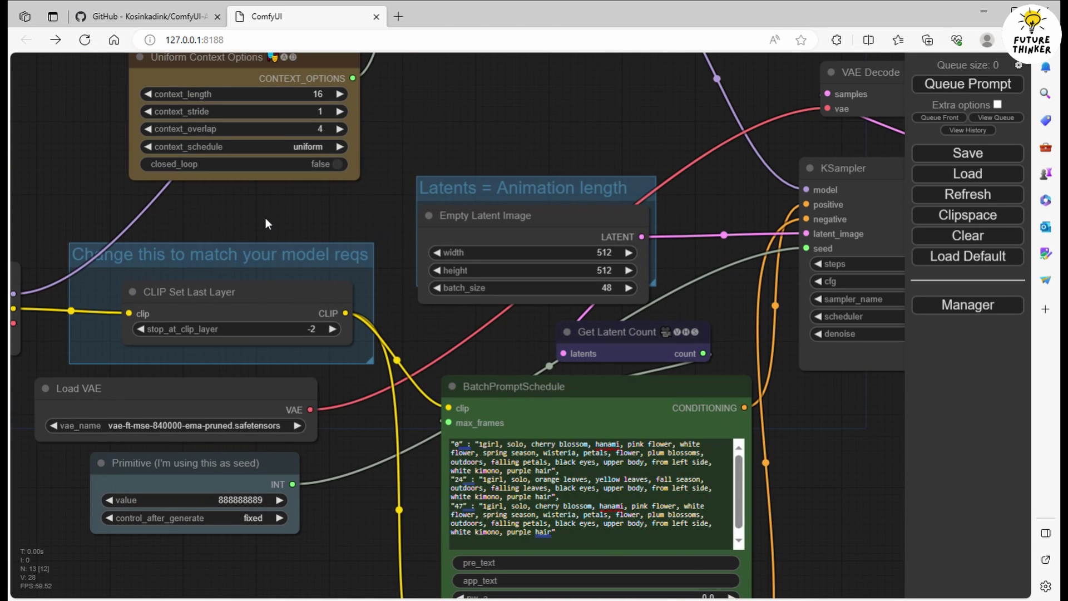
# Step: Switch the seed Primitive's control_after_generate from fixed to randomize, keeping value 888888888
pyautogui.click(271, 501)
pyautogui.click(253, 518)
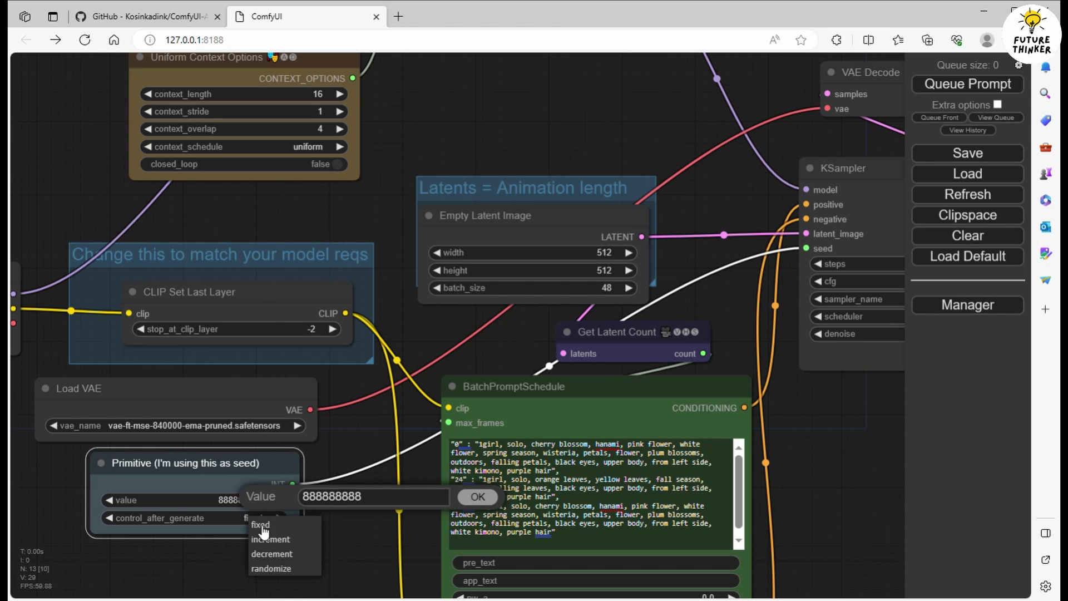
pyautogui.click(278, 568)
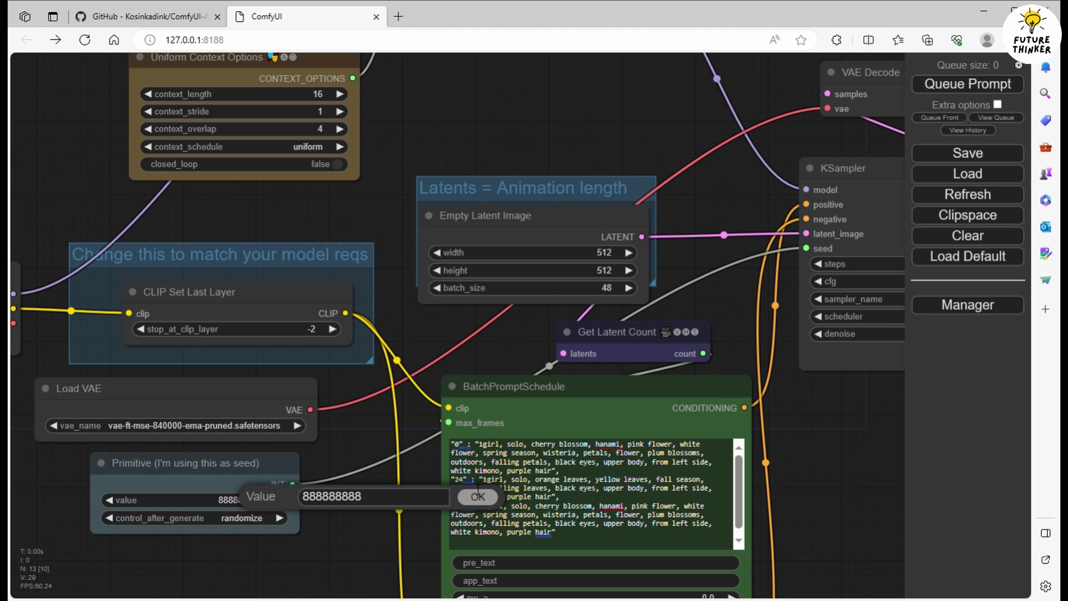
pyautogui.click(490, 499)
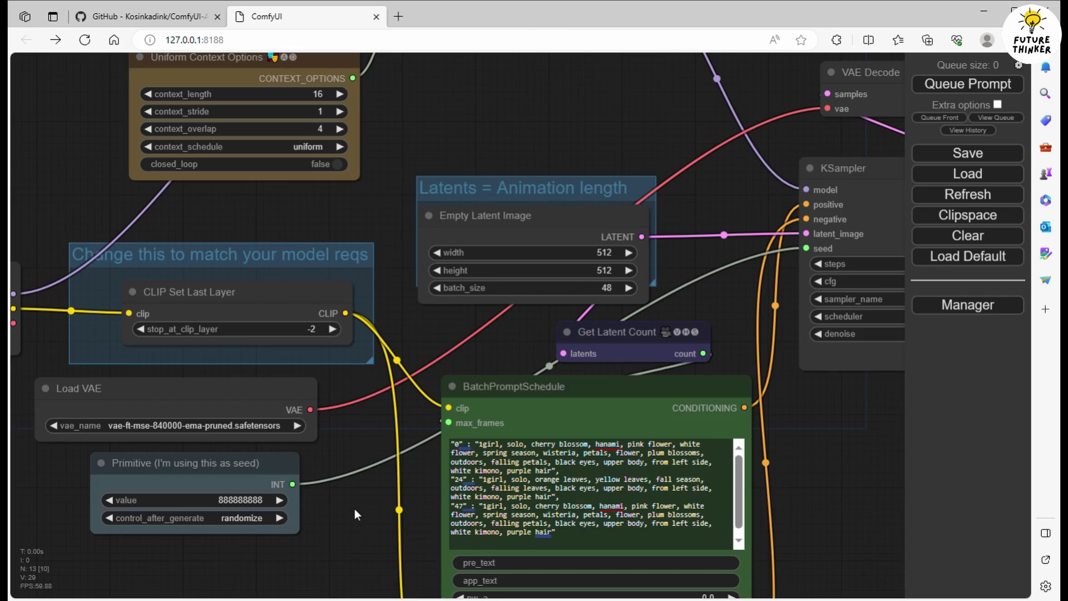
pyautogui.scroll(-5, 355, 509)
pyautogui.moveTo(651, 476); pyautogui.dragTo(627, 456)
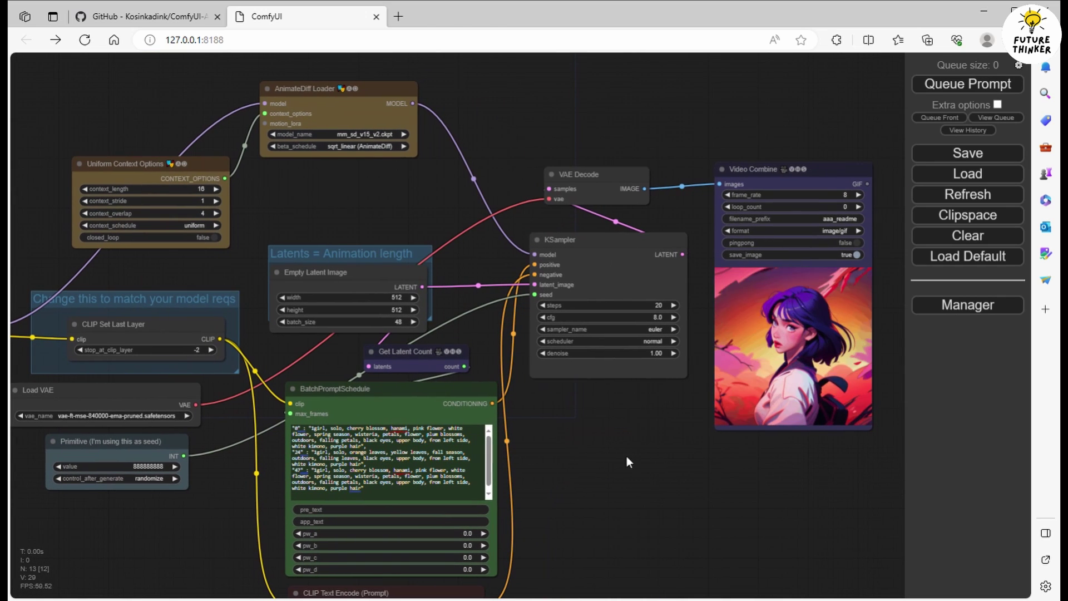
pyautogui.click(994, 89)
pyautogui.moveTo(670, 122); pyautogui.dragTo(525, 146)
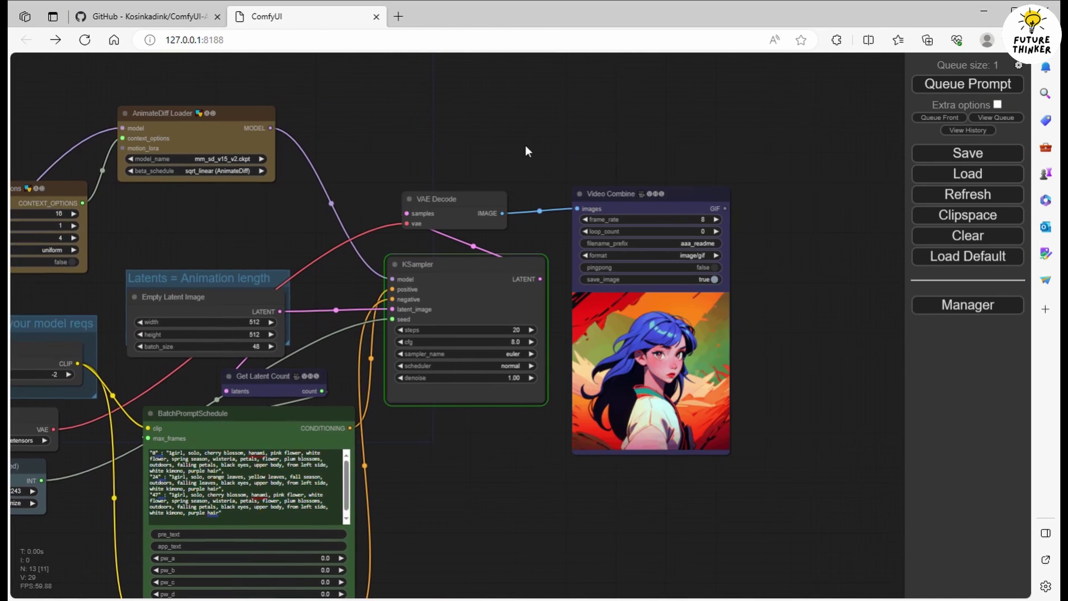
pyautogui.scroll(3, 617, 149)
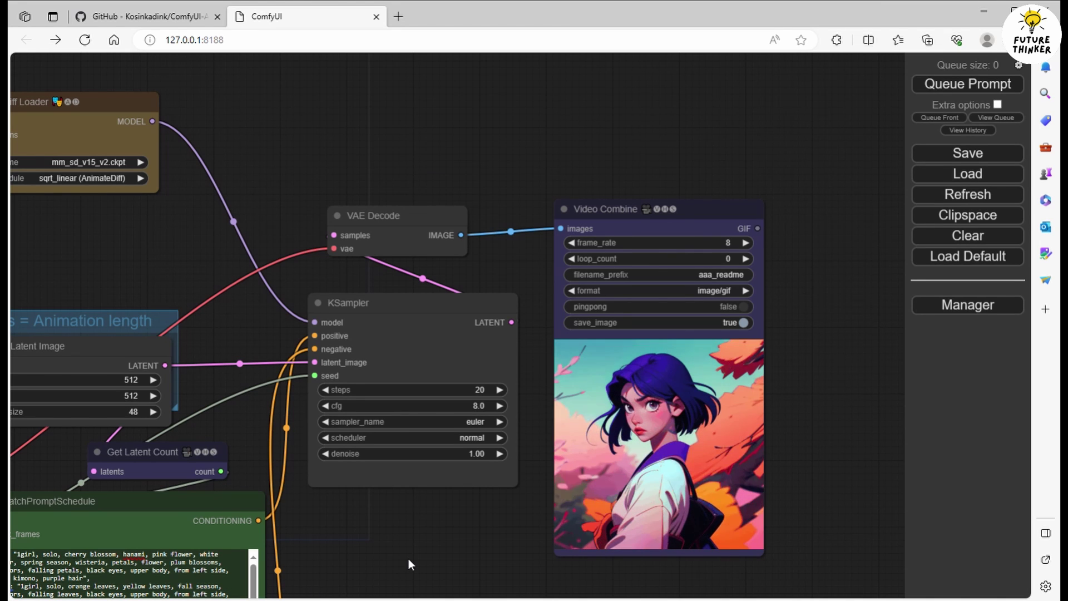
pyautogui.moveTo(428, 556); pyautogui.dragTo(386, 505)
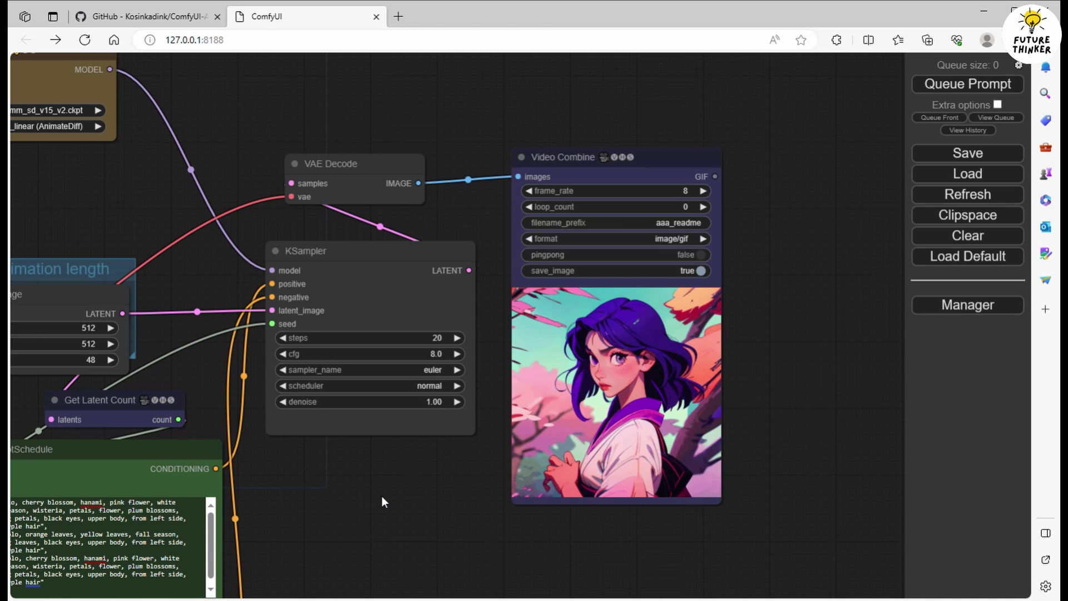
pyautogui.moveTo(384, 496); pyautogui.dragTo(600, 433)
pyautogui.scroll(-4, 570, 355)
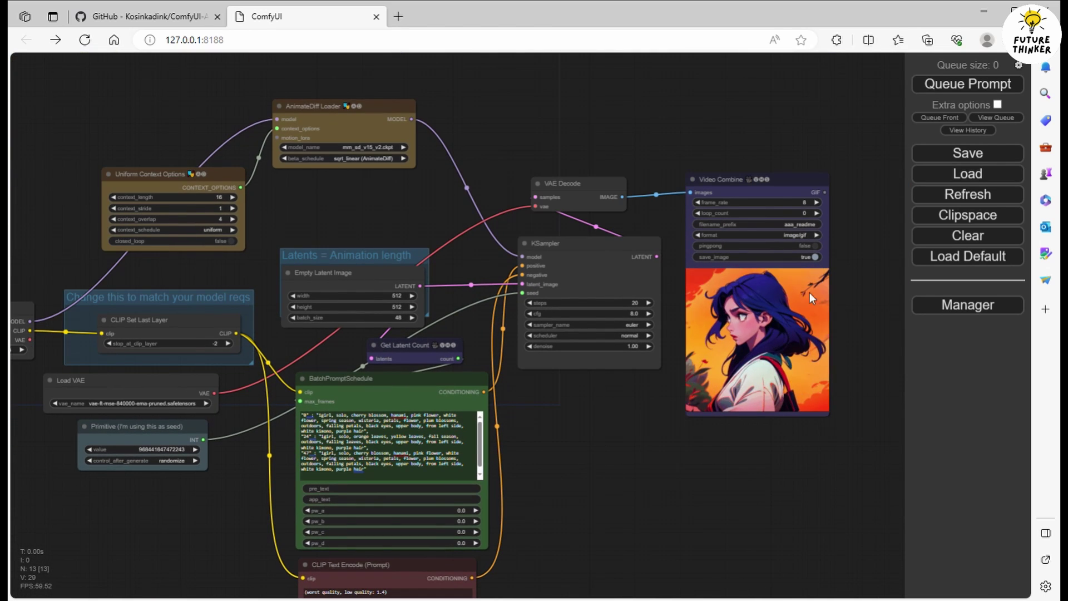
# Step: Open the new anime-girl GIF from the Video Combine preview in its own tab, then close it
pyautogui.rightClick(824, 328)
pyautogui.click(840, 334)
pyautogui.click(437, 17)
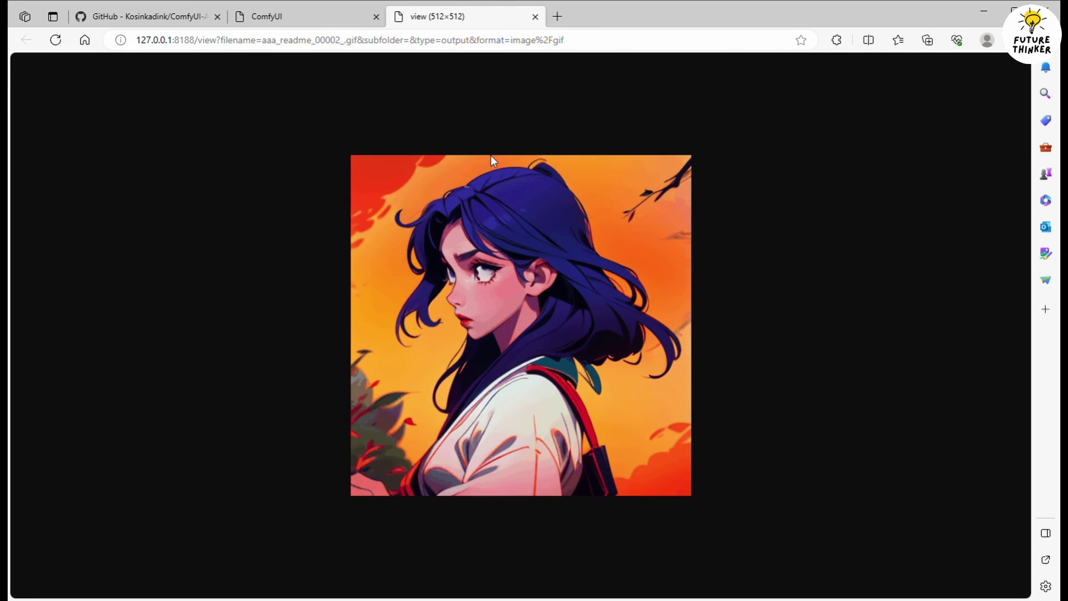
pyautogui.click(535, 17)
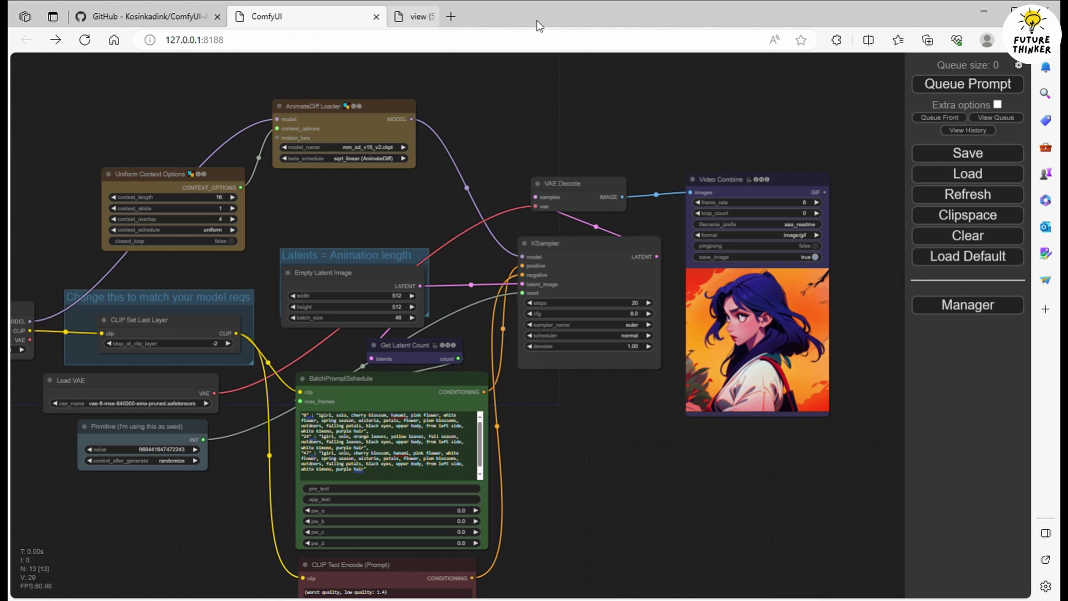
# Step: Change the Video Combine format from image/gif to video/h265-mp4
pyautogui.click(805, 237)
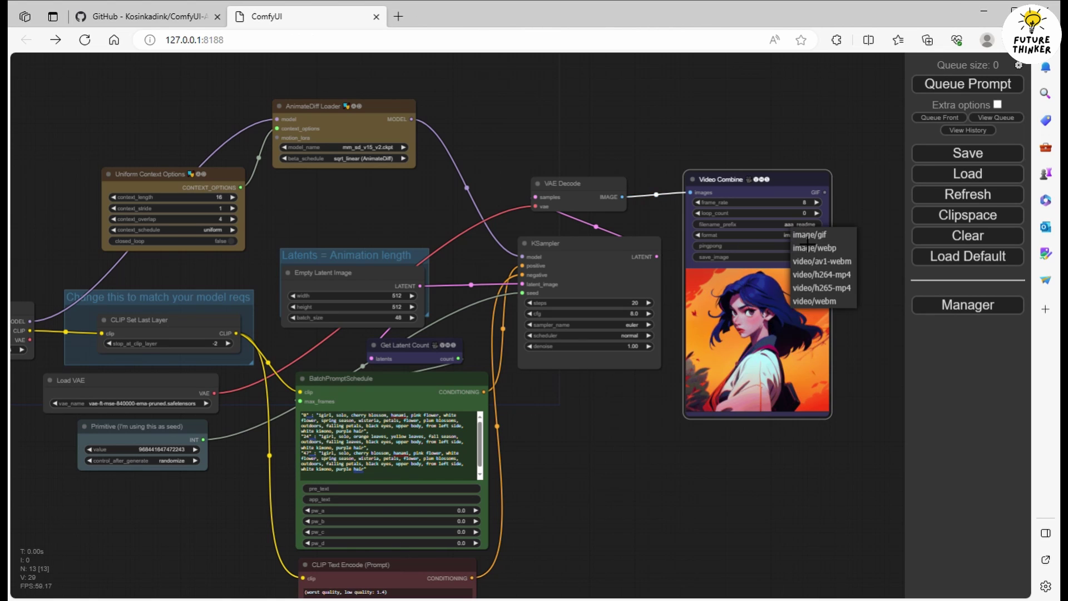
pyautogui.click(850, 289)
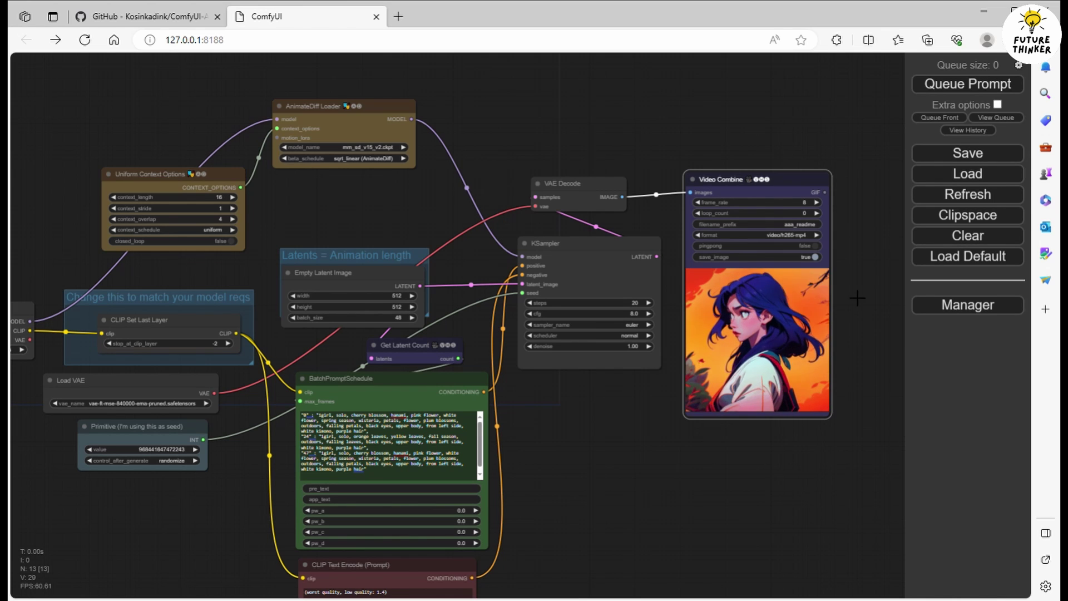
pyautogui.scroll(6, 600, 472)
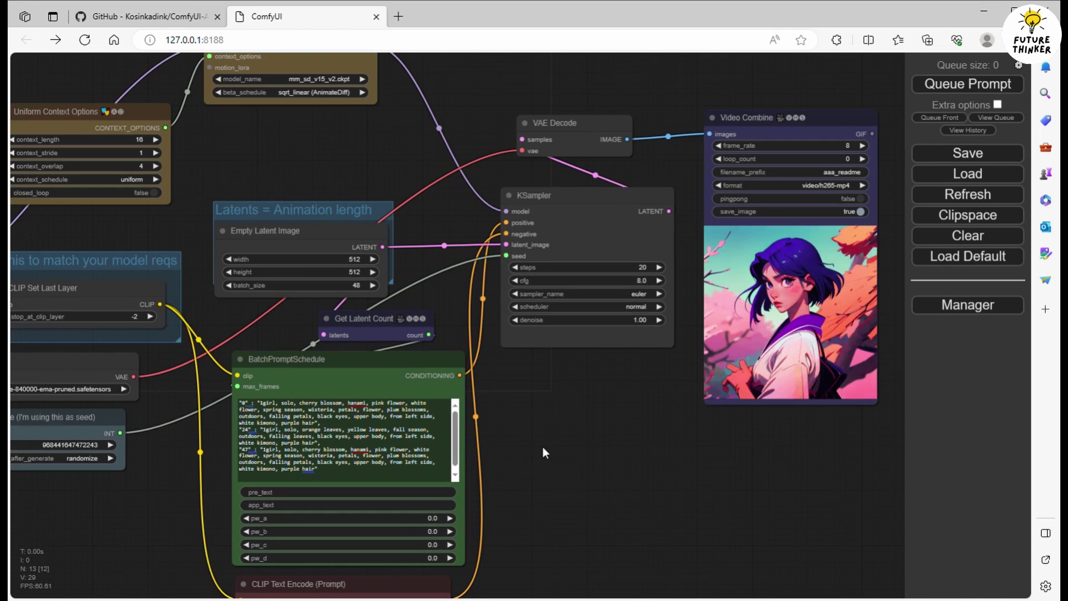